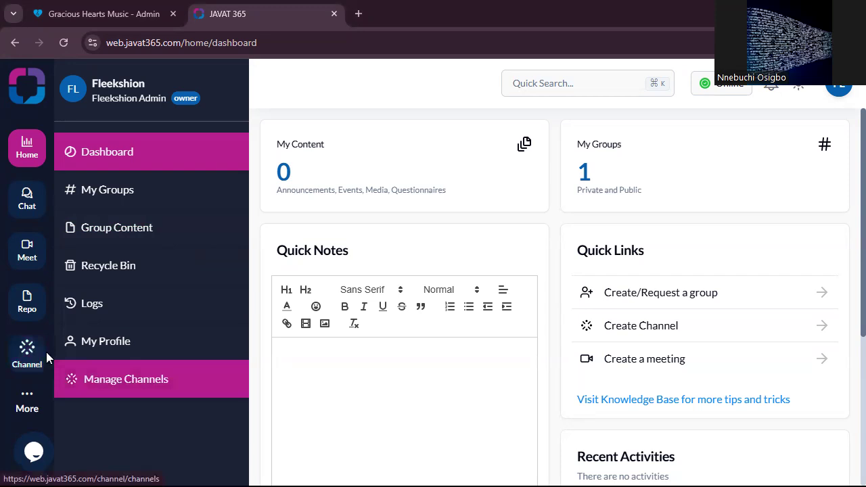
- Go to the channel management page and open the form for creating a new channel
left_click(27, 352)
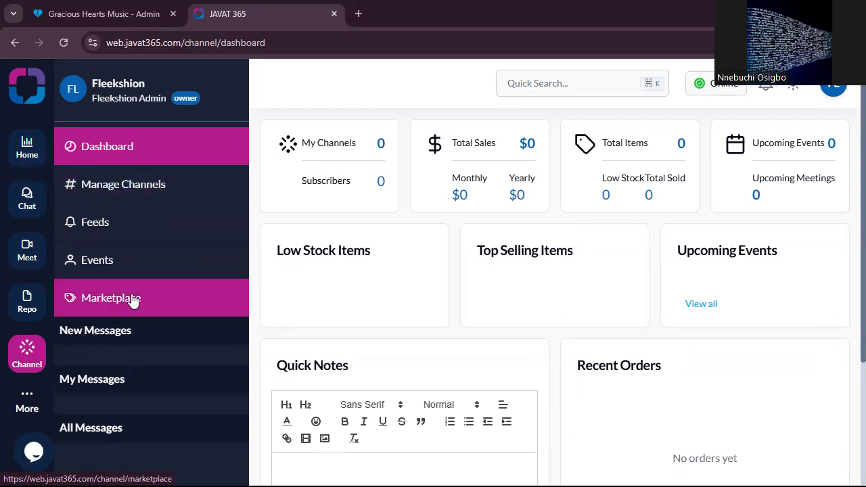
left_click(133, 193)
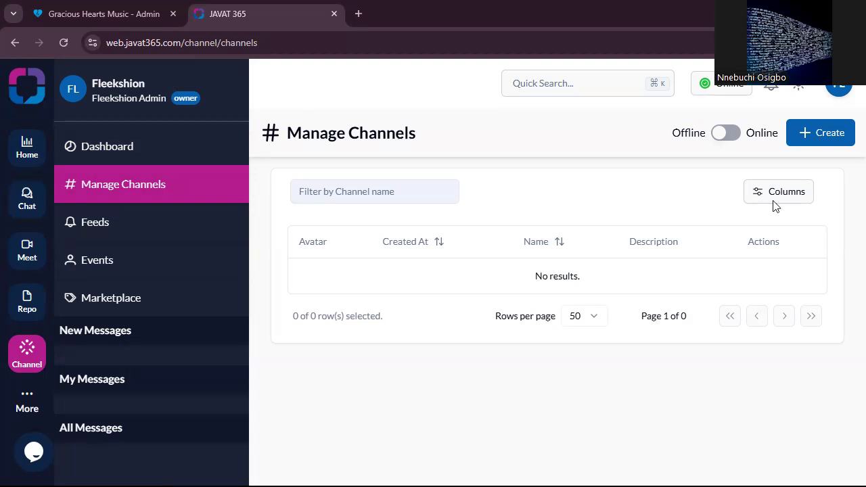
left_click(824, 136)
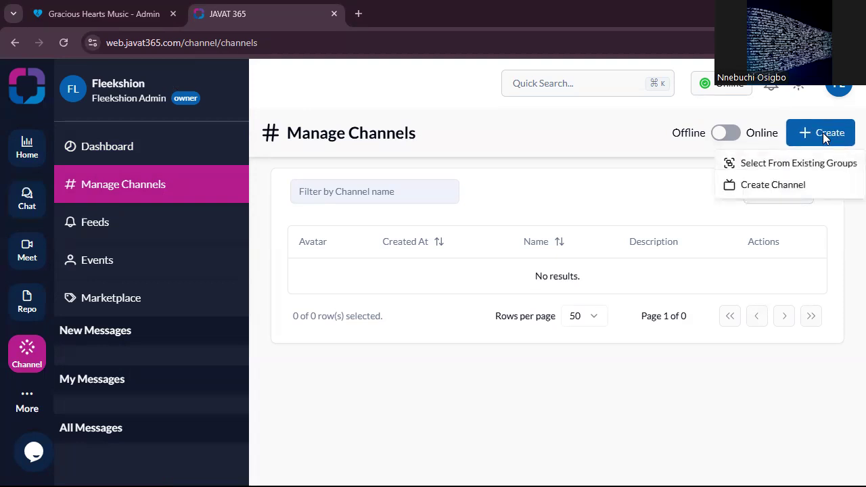
left_click(783, 181)
- Name the new channel Vintage Boutique
left_click(417, 188)
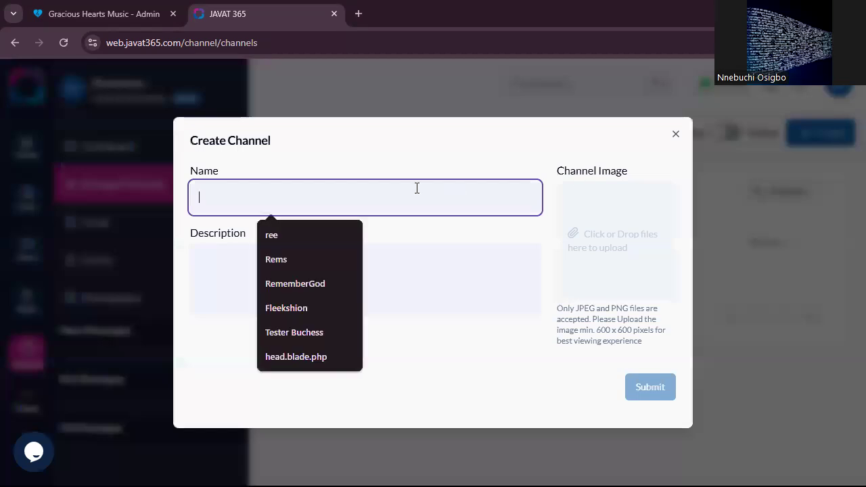
type("Vintage ")
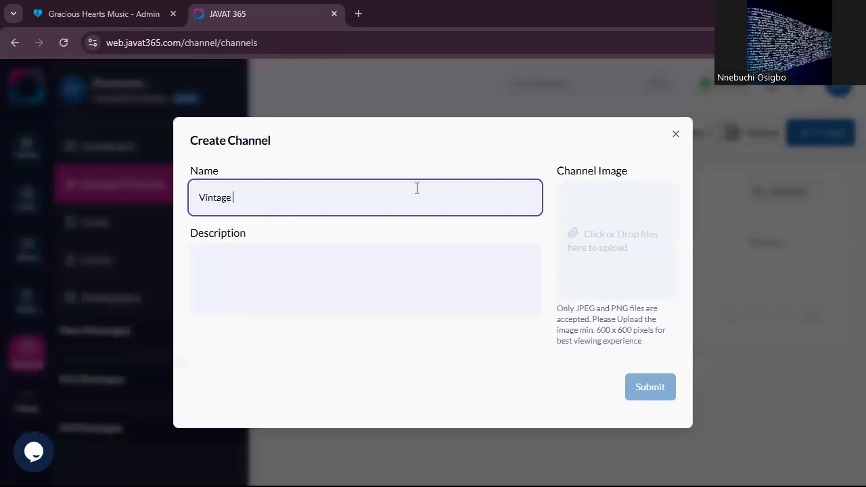
type("Boutique")
- Enter the channel description "Get your vintages tailored to your size and delivered to you right on time"
left_click(390, 280)
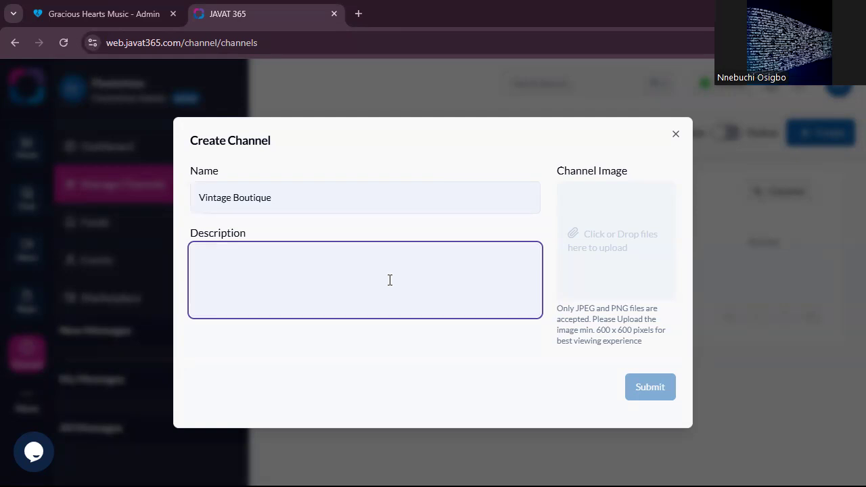
type("Get your vintages tail")
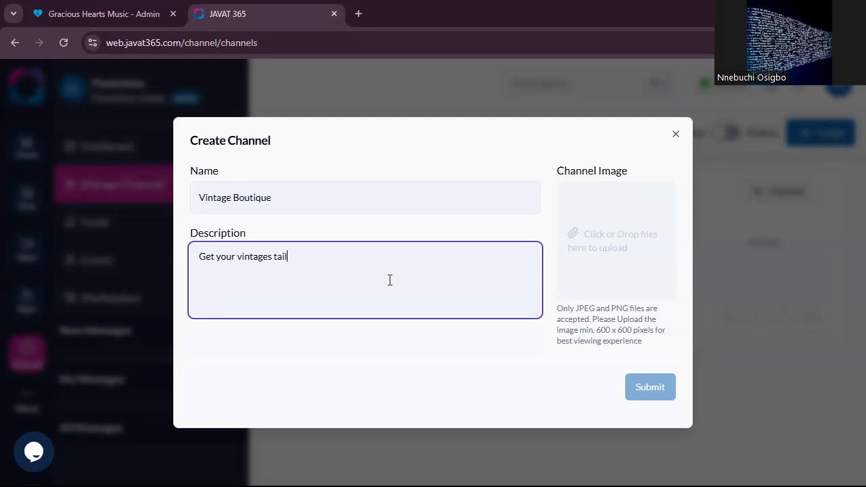
type("ored to your size and del")
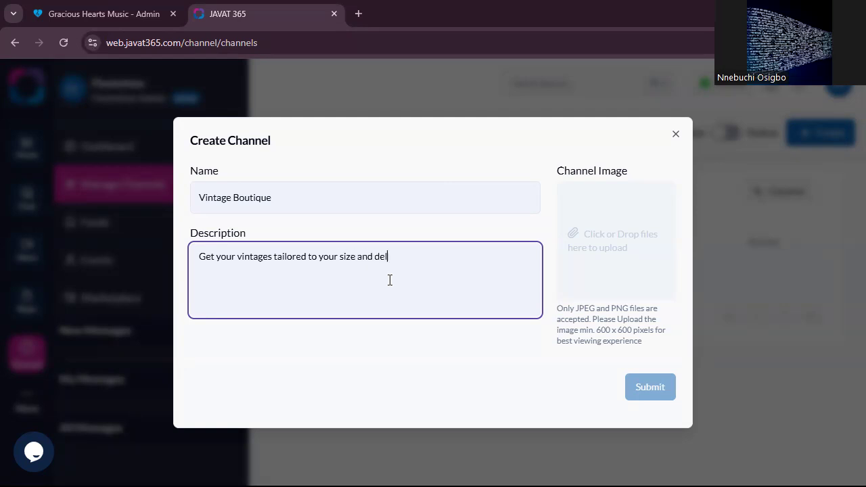
type("ivered to your")
type("right on time")
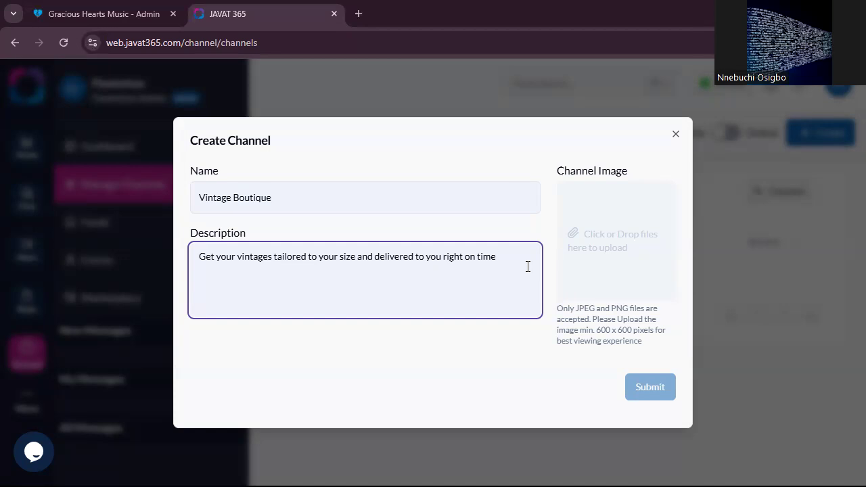
left_click(344, 192)
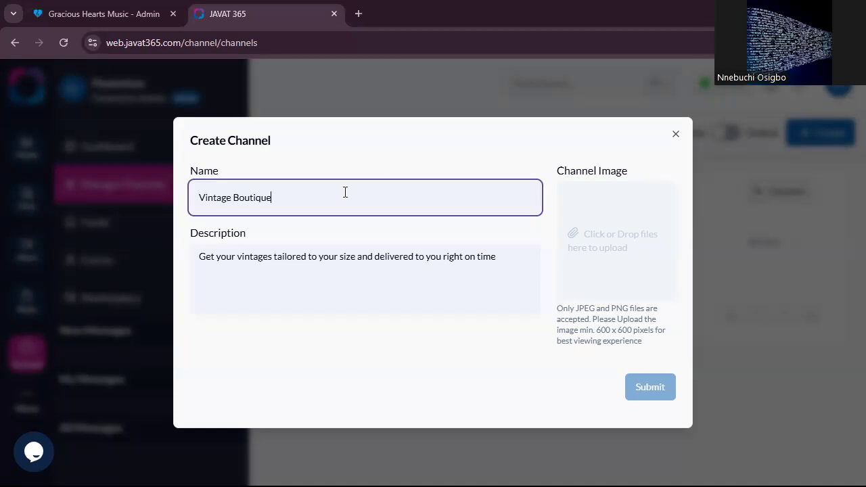
left_click(523, 264)
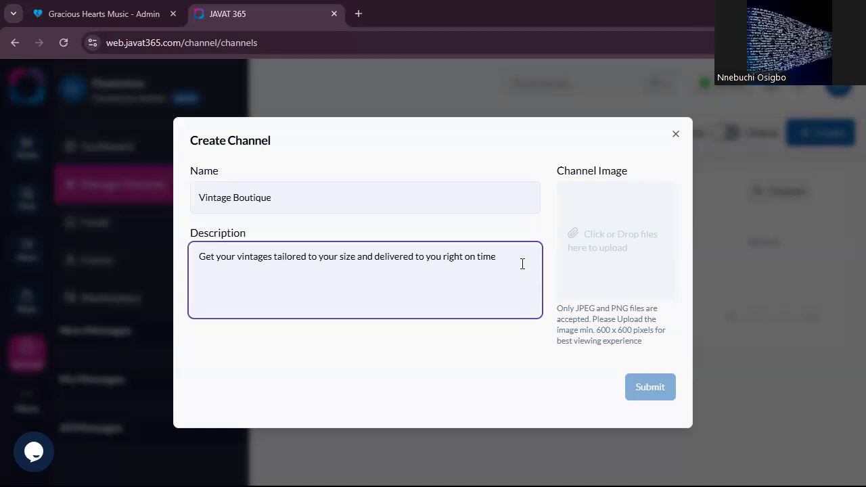
- Upload fleekshion.png from the Pictures folder as the channel image and submit the new channel
left_click(610, 242)
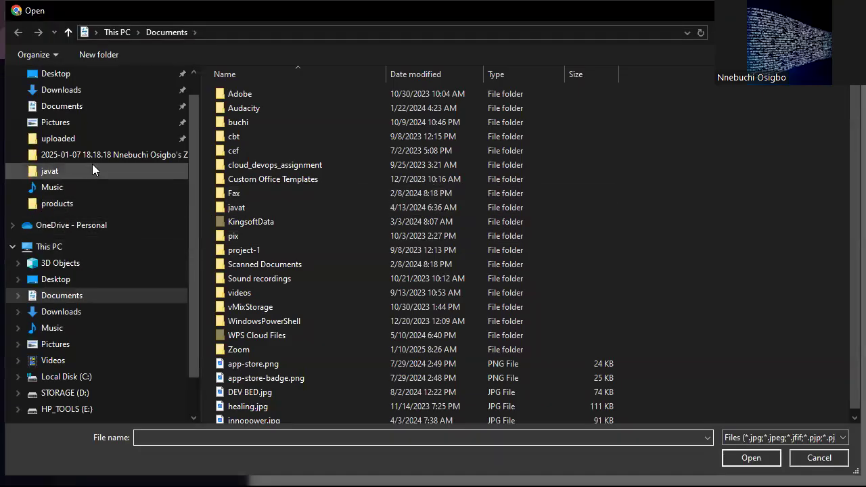
left_click(86, 396)
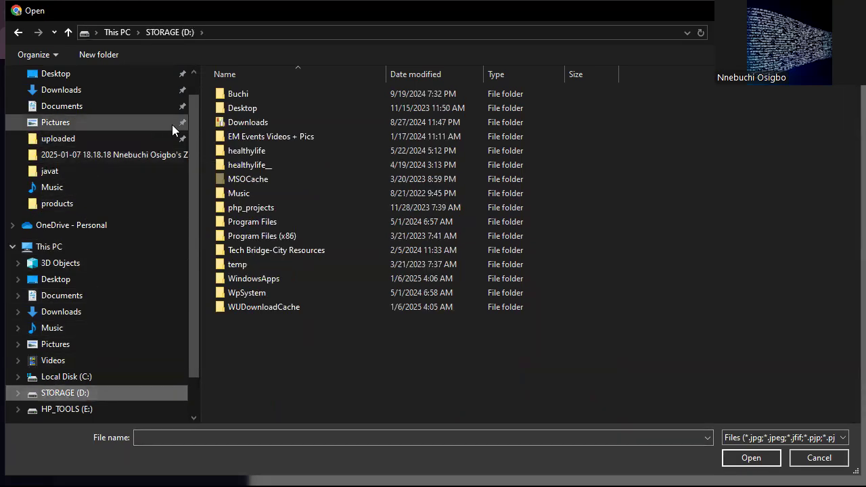
double_click(237, 96)
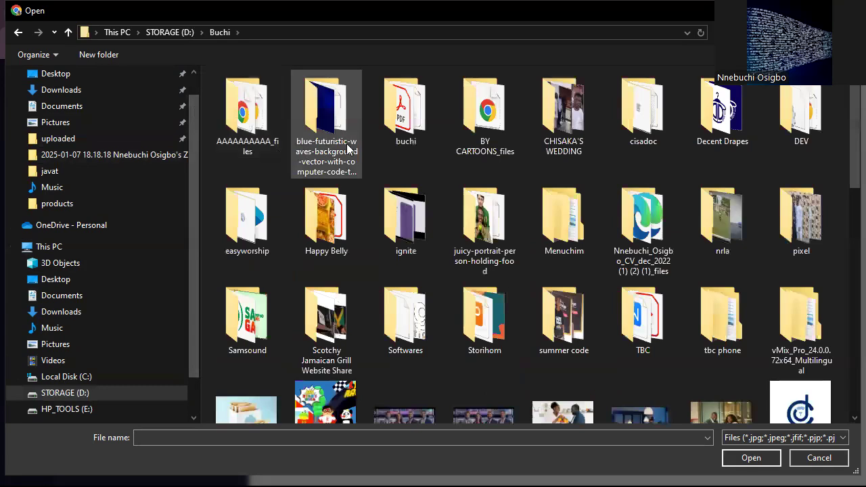
double_click(405, 111)
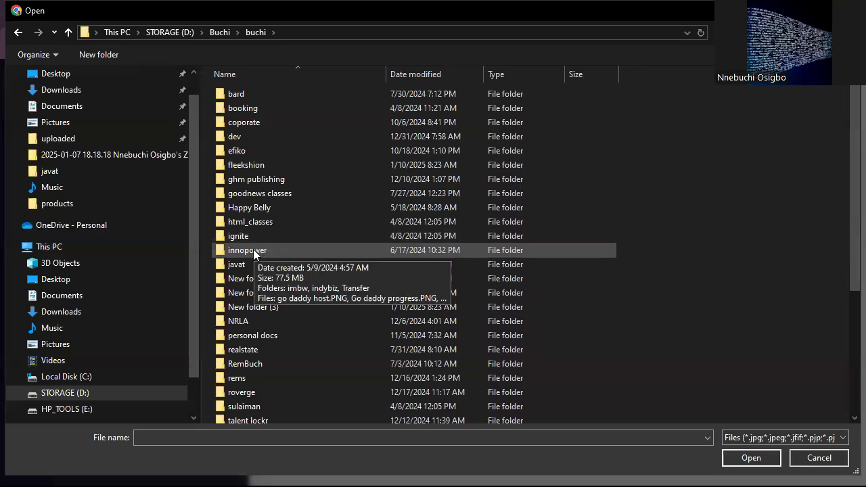
scroll(59, 329, "down", 1)
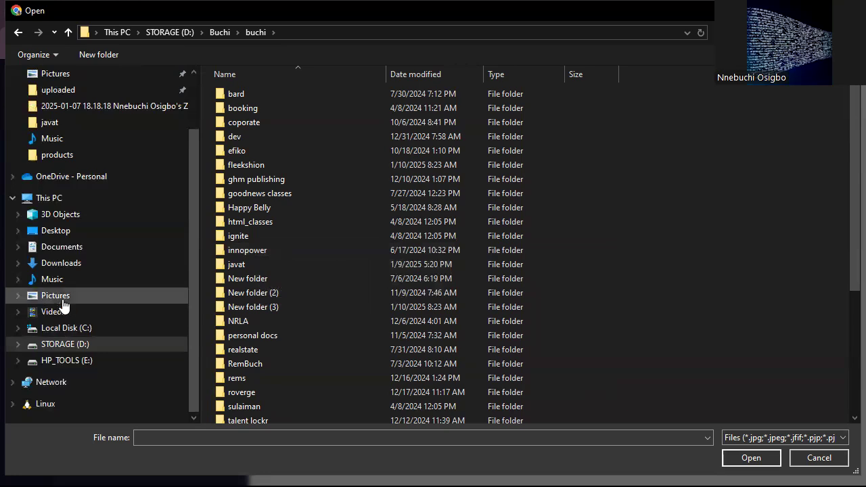
left_click(61, 297)
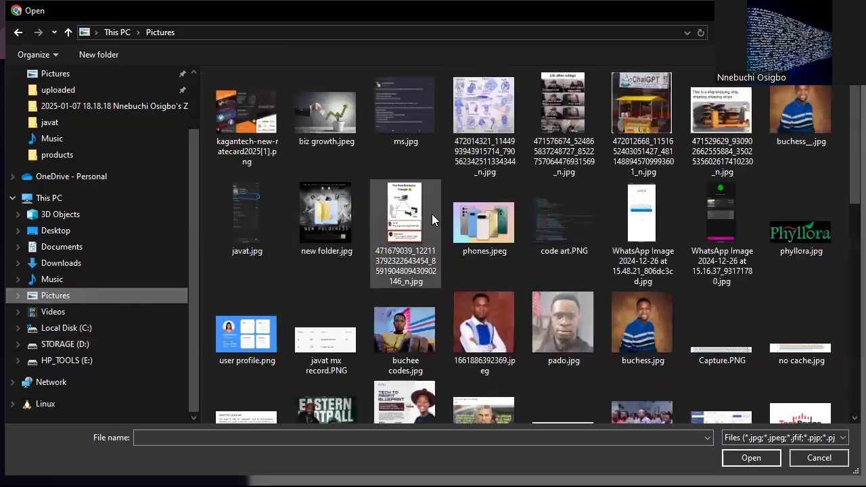
scroll(432, 214, "down", 4)
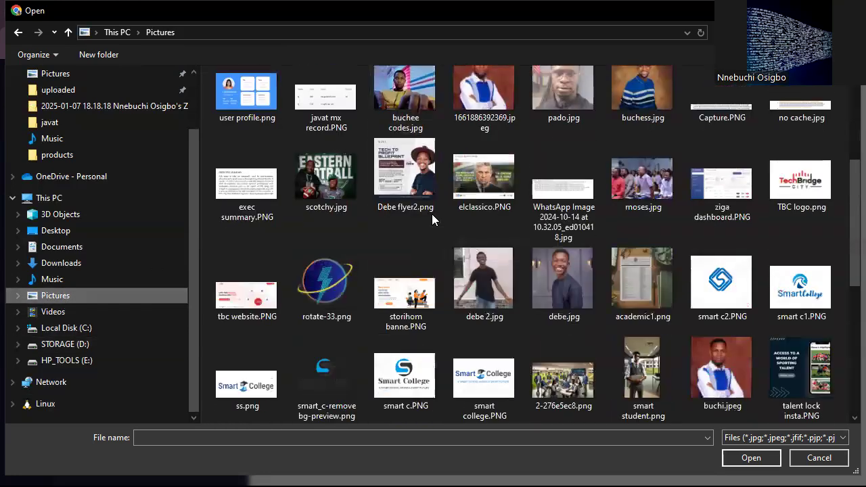
scroll(432, 213, "down", 2)
left_click(297, 438)
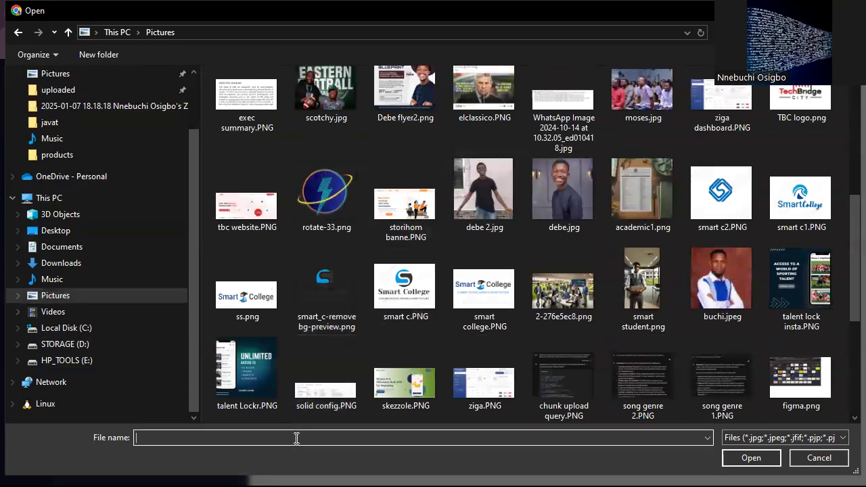
type("fl")
scroll(445, 323, "down", 3)
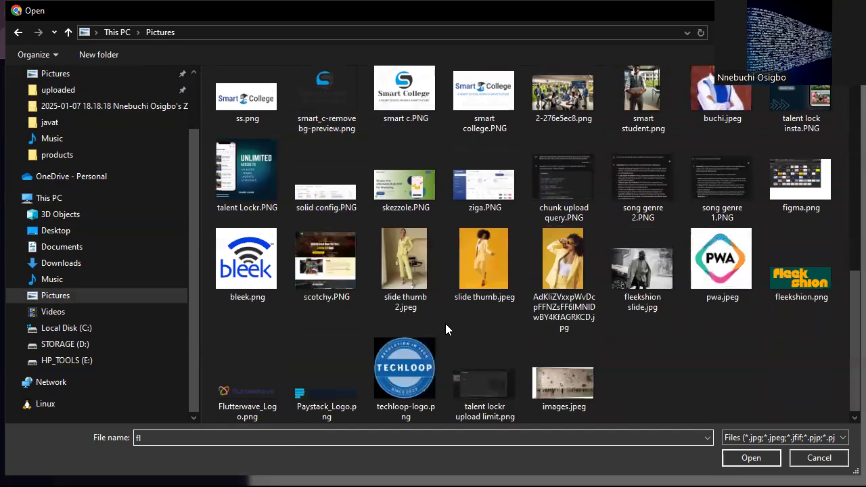
left_click(803, 282)
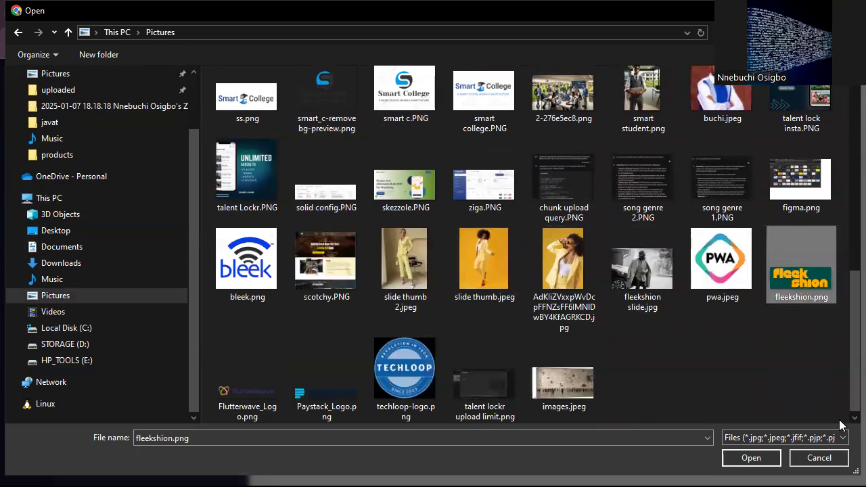
double_click(804, 287)
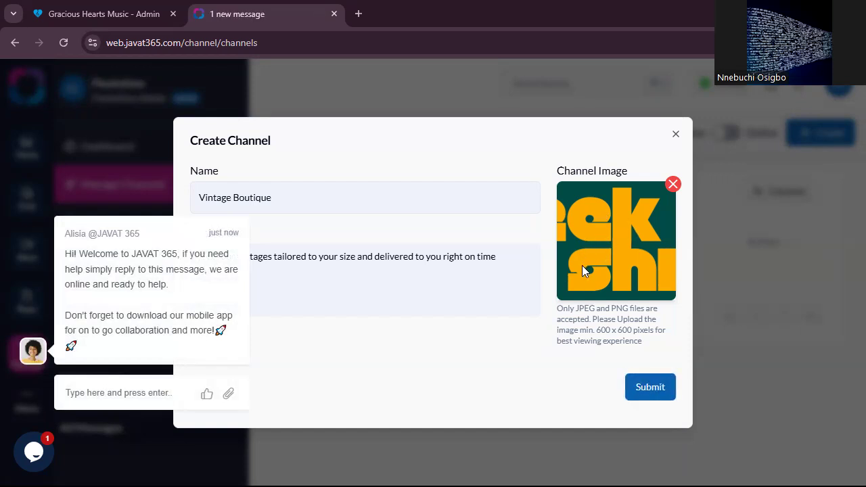
left_click(646, 404)
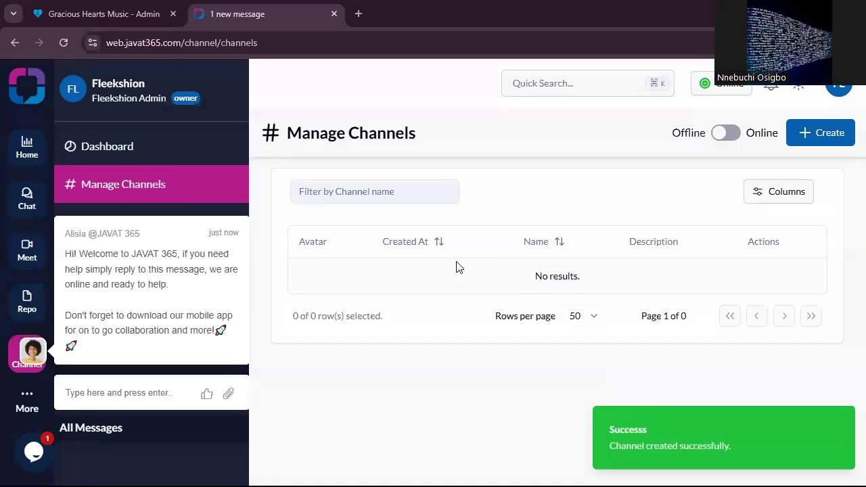
- Dismiss the support chat message and open the form for adding a category to the Vintage Boutique channel
left_click(241, 199)
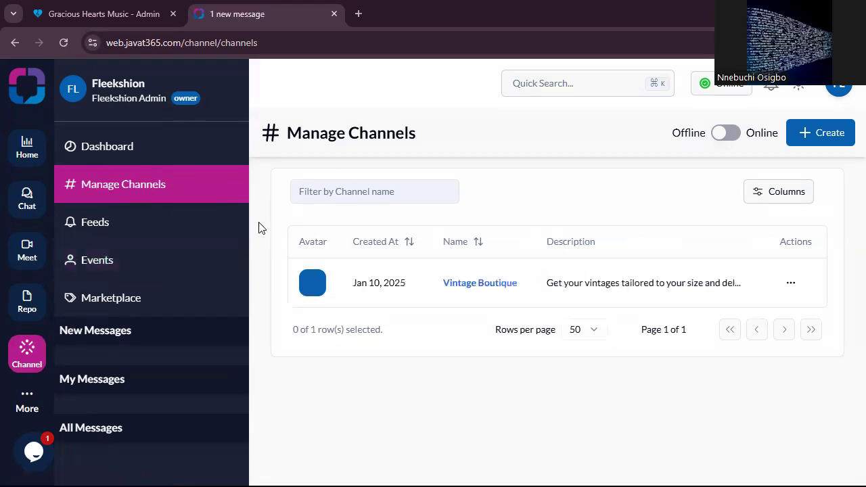
left_click(480, 284)
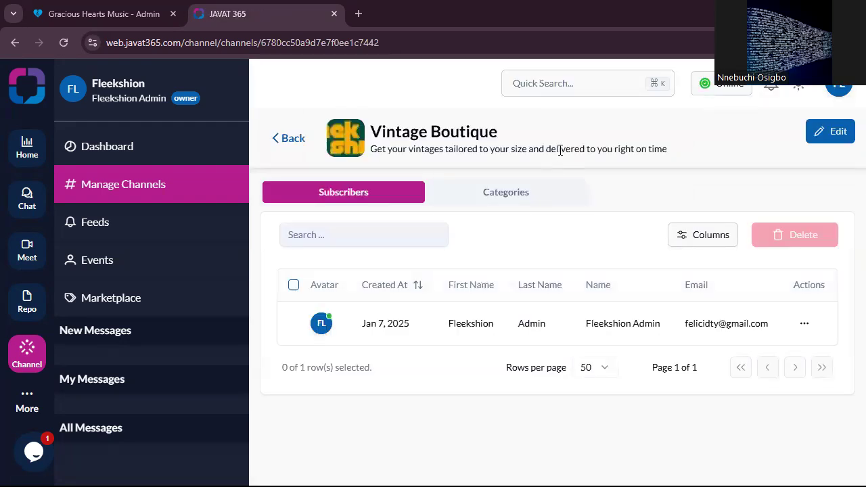
left_click(519, 197)
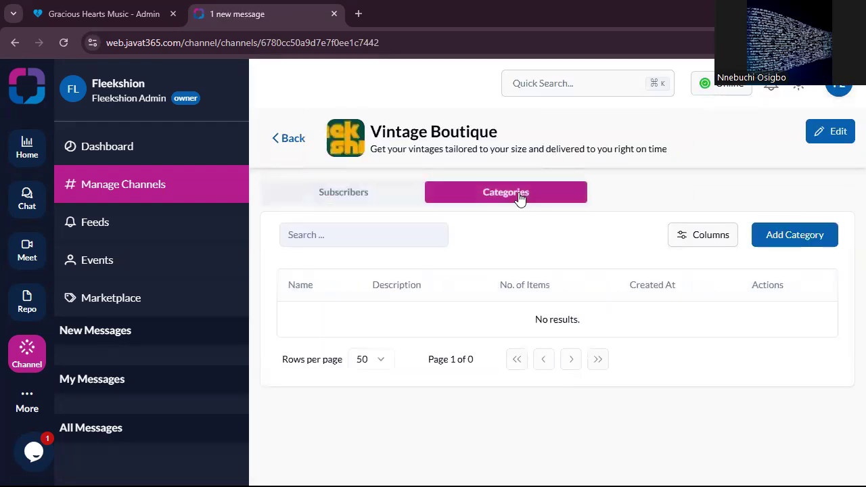
left_click(782, 239)
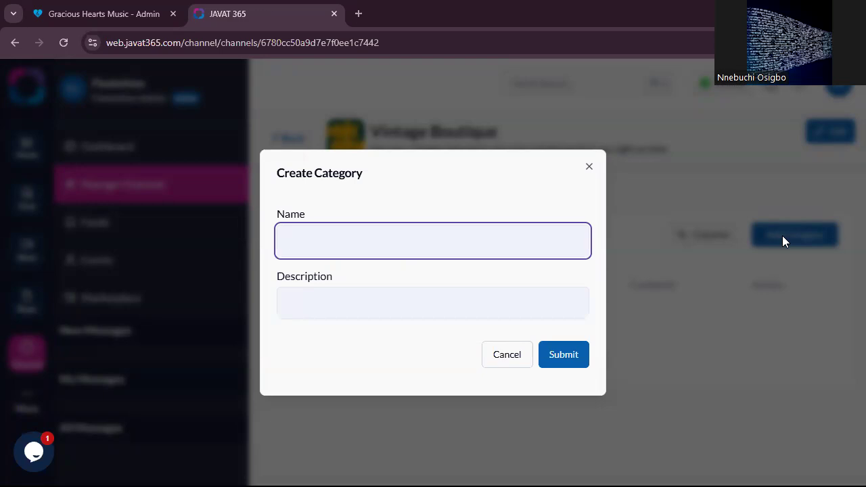
left_click(396, 254)
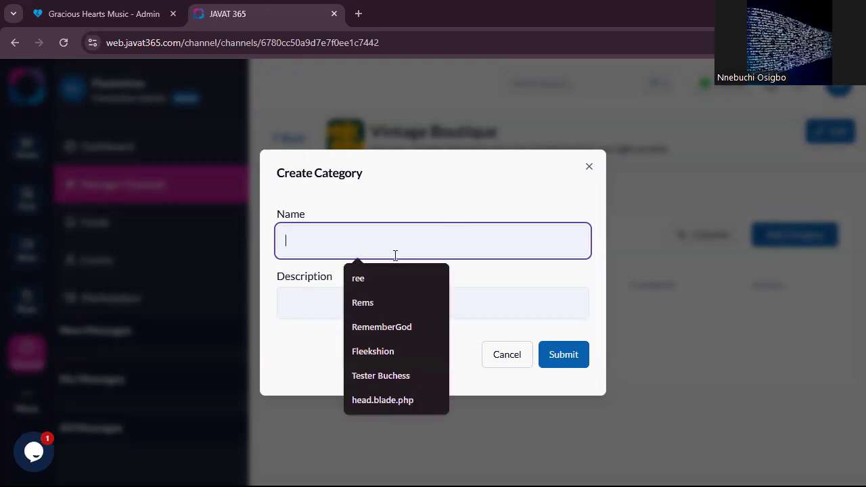
type("Mule")
key("BackSpace")
key("BackSpace")
key("BackSpace")
key("BackSpace")
type("Make")
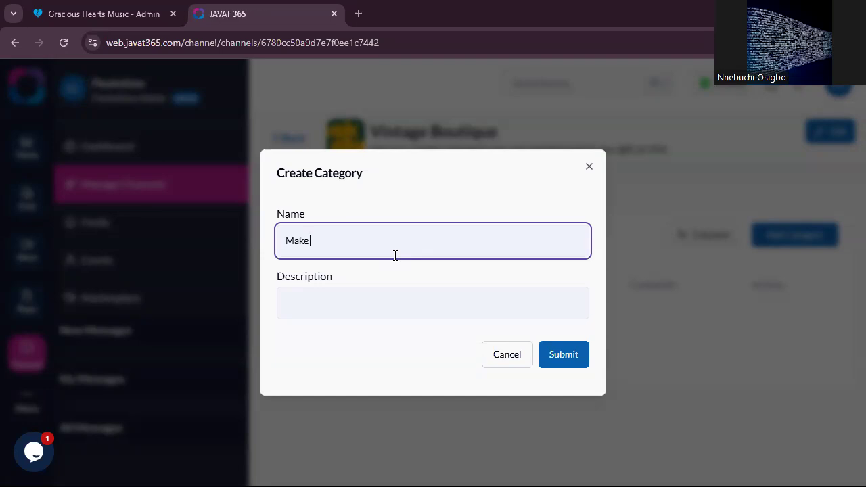
key("BackSpace")
key("BackSpace")
key("BackSpace")
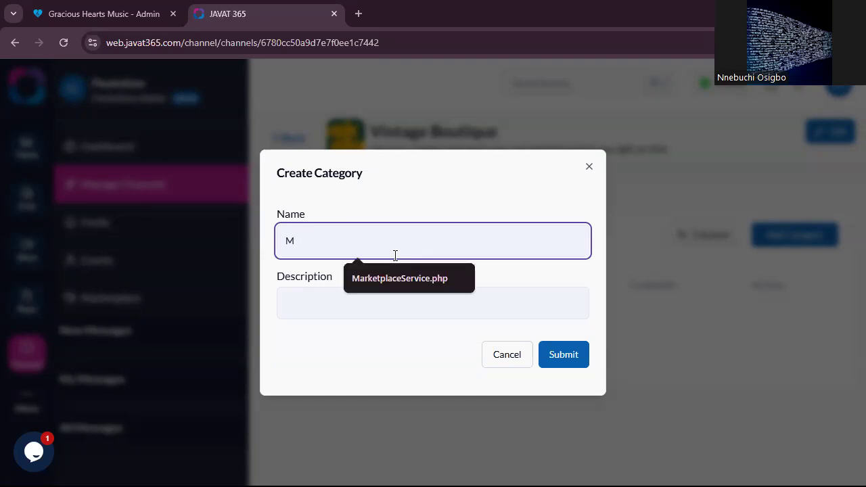
type("le")
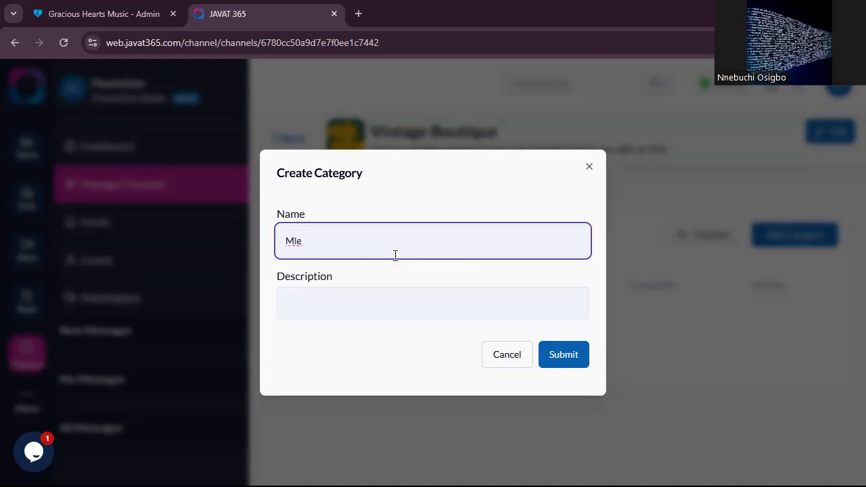
key("BackSpace")
key("BackSpace")
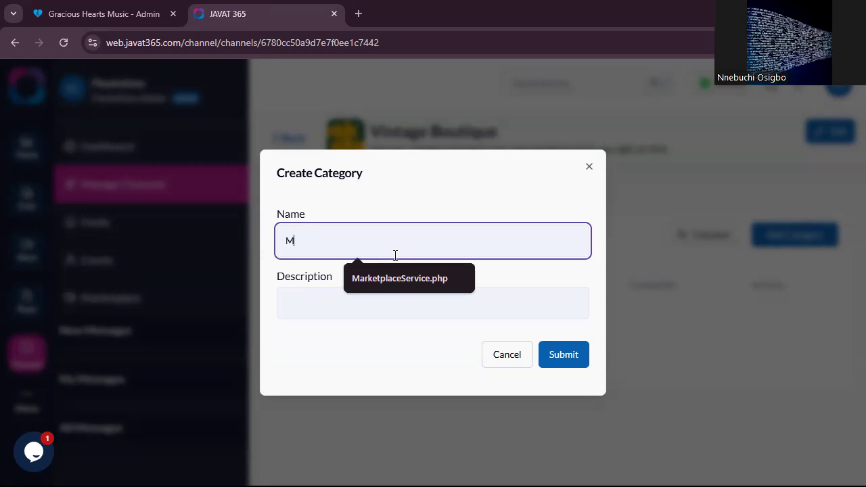
key("BackSpace")
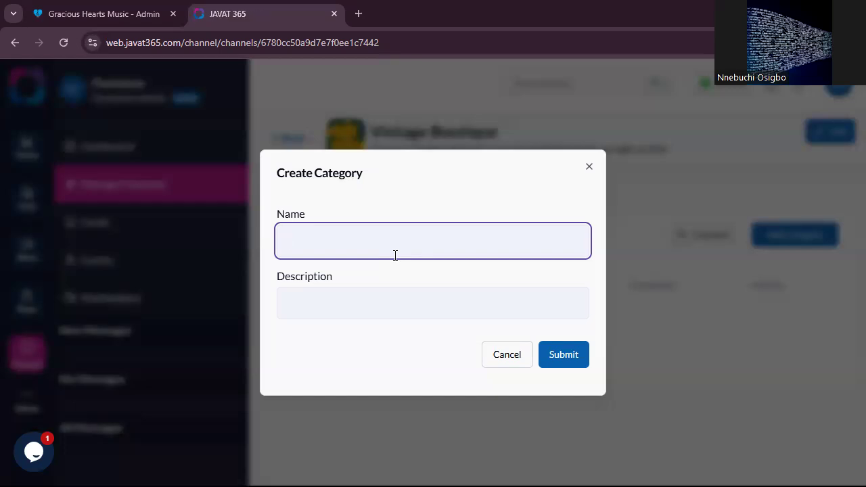
- Name the category Short Sleeves and submit it with the description left blank
type("Shorts;")
key("BackSpace")
key("BackSpace")
type("Sleeves")
left_click(391, 297)
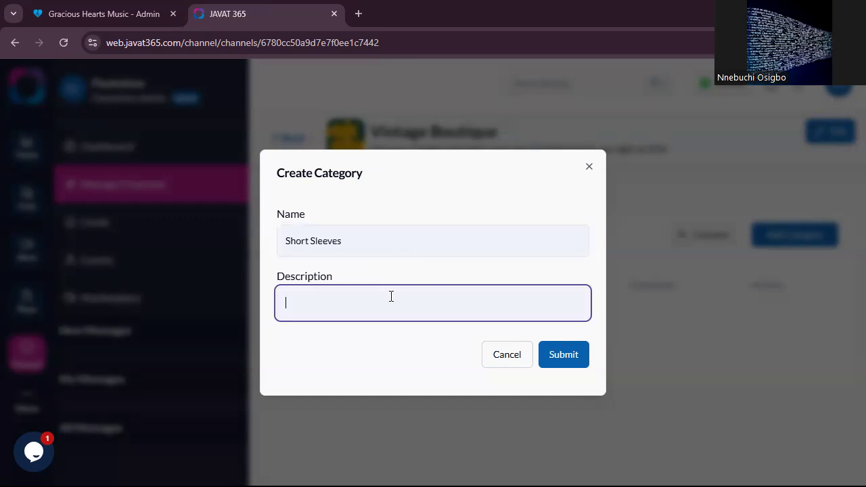
key("Return")
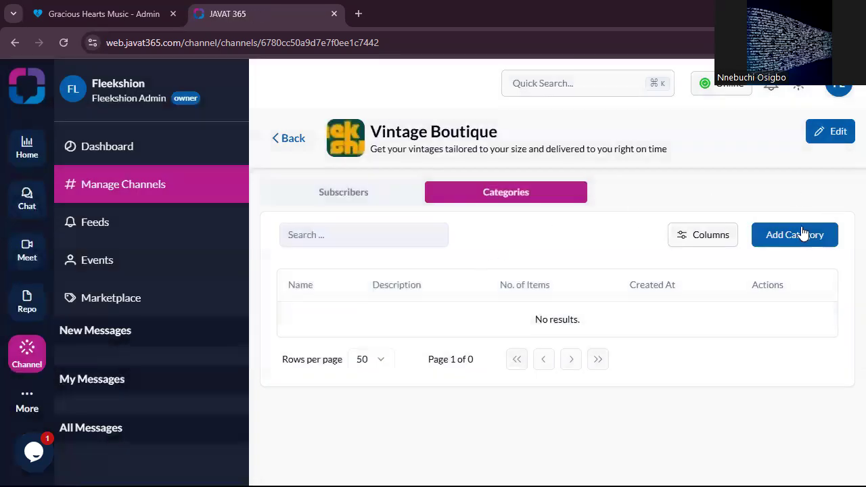
- Add another category named Longsleeves to the Vintage Boutique channel, leaving its description blank
left_click(789, 241)
left_click(424, 251)
type("Long")
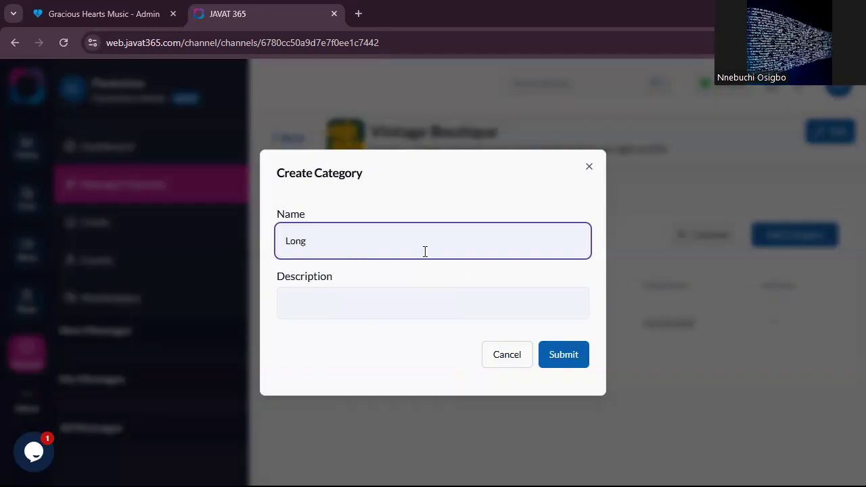
type("sleeves")
key("Return")
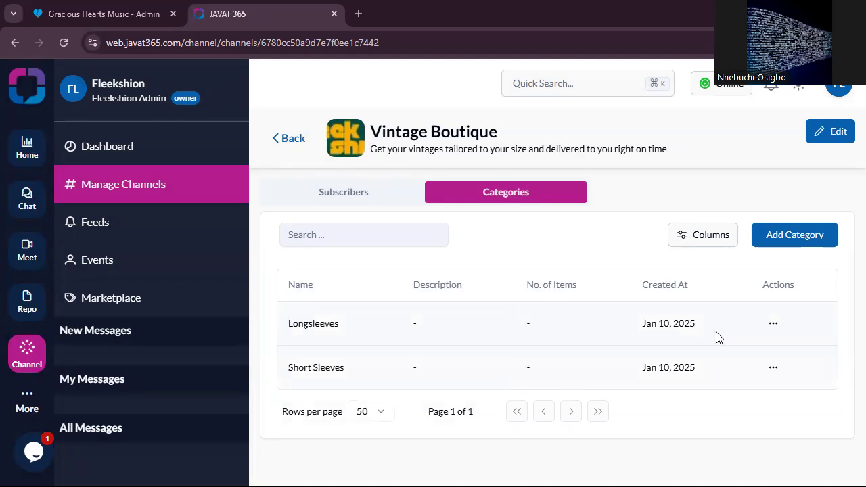
- Edit the Longsleeves category so its name reads "Long sleeves" and submit the change
left_click(773, 324)
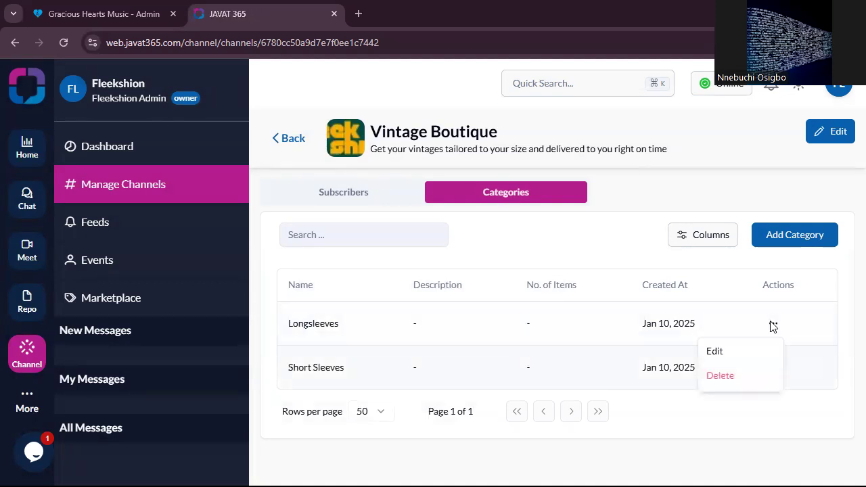
left_click(730, 355)
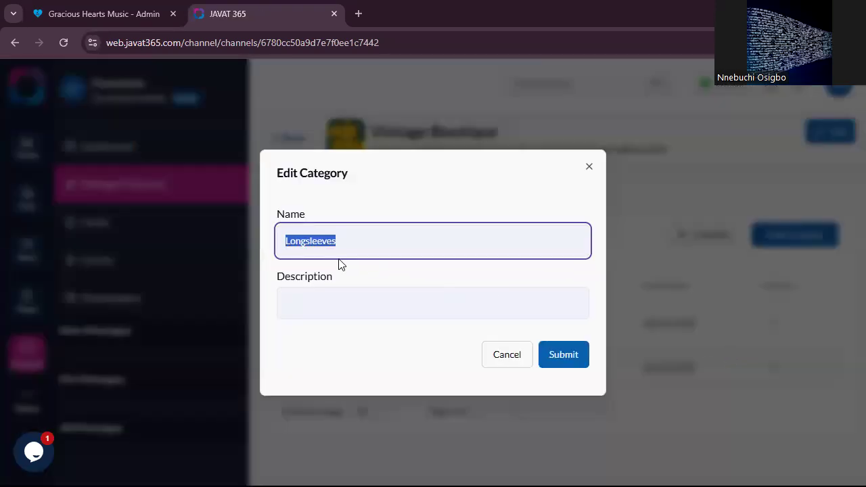
left_click(307, 242)
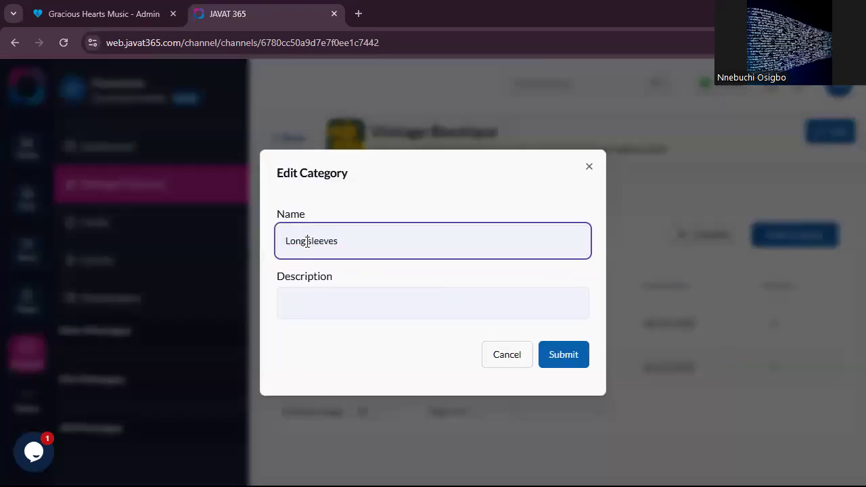
left_click(552, 330)
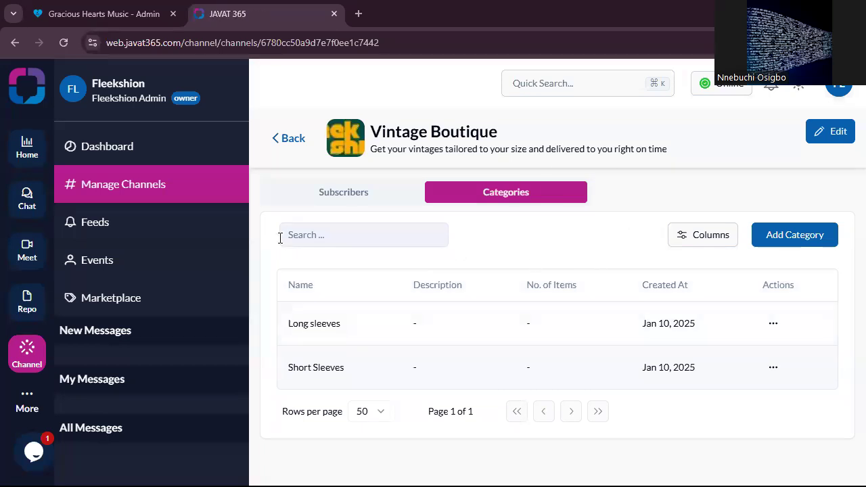
- Create a marketplace payment account with Nigeria as the country and start adding the information required to accept money
left_click(127, 302)
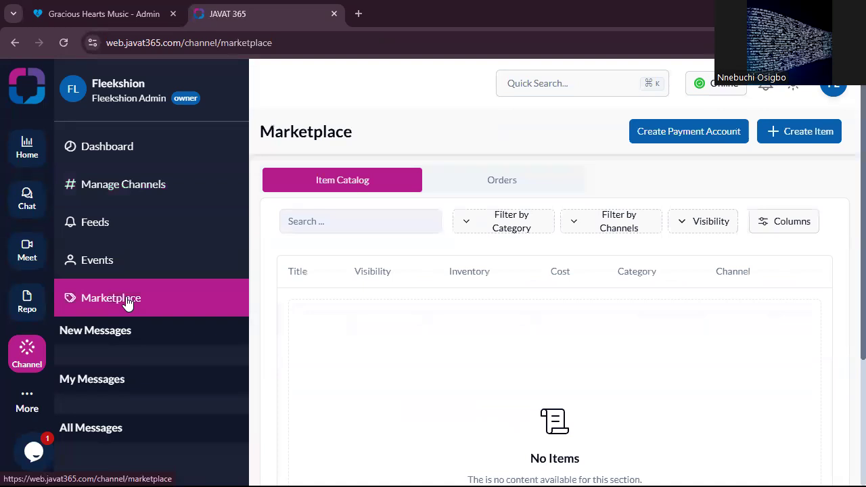
left_click(708, 136)
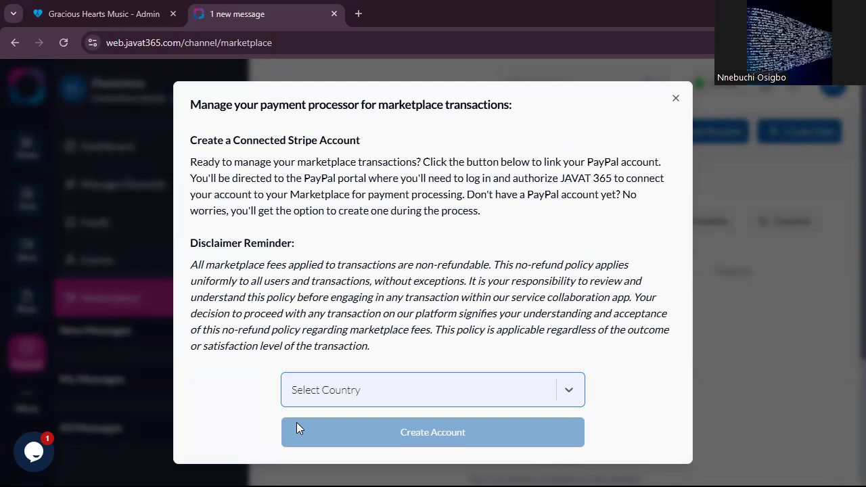
left_click(379, 391)
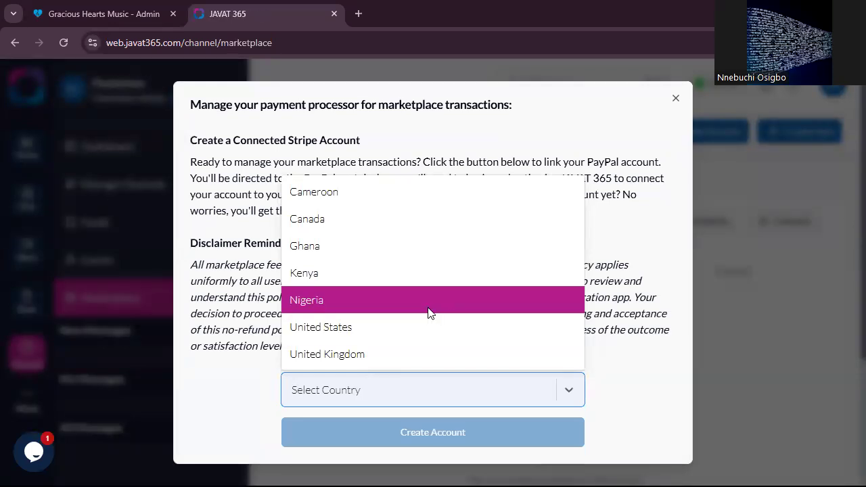
left_click(425, 310)
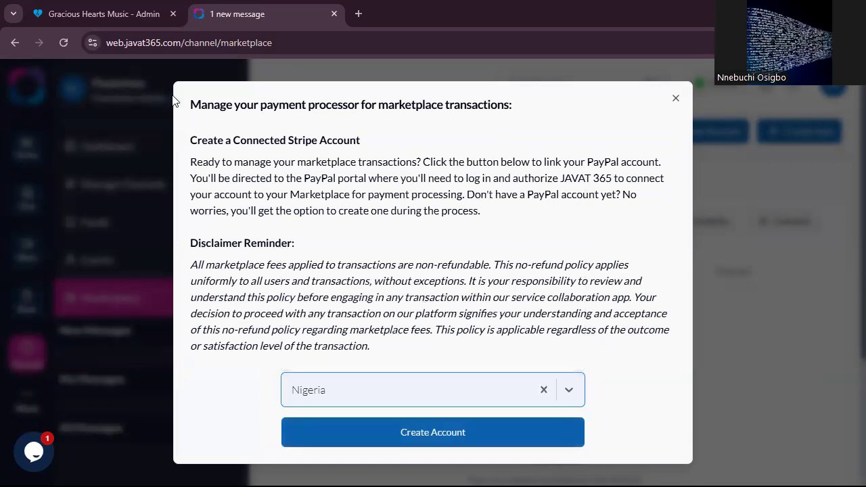
left_click(447, 434)
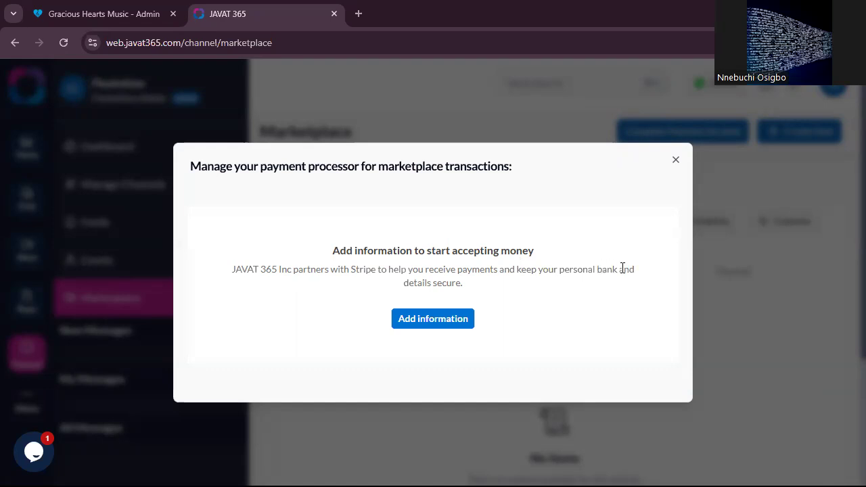
left_click(444, 326)
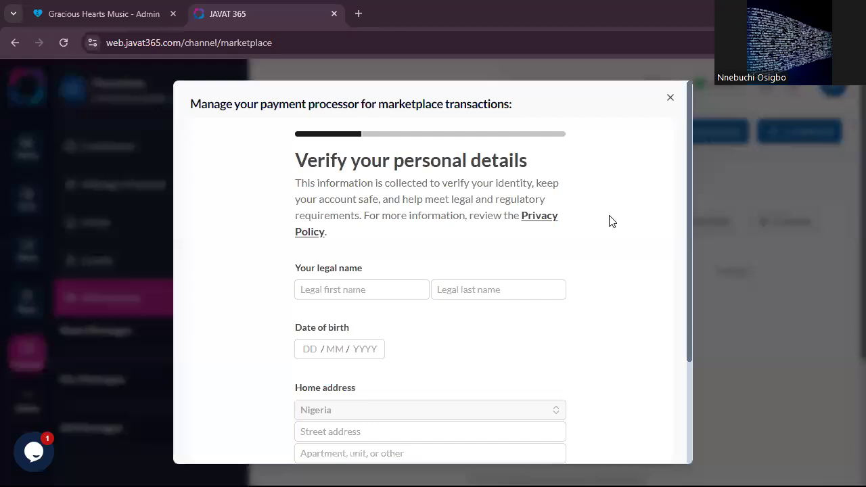
- Fill in the legal name and home address from the saved contact entry, and go to the date of birth
left_click(392, 293)
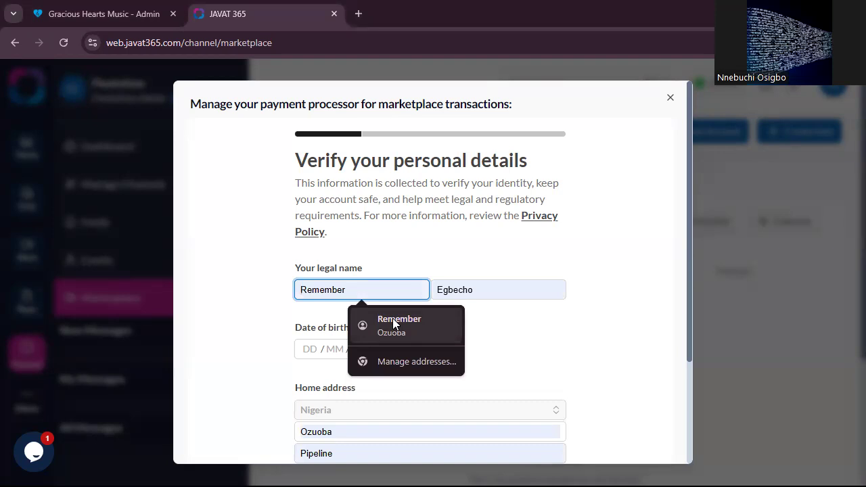
left_click(393, 323)
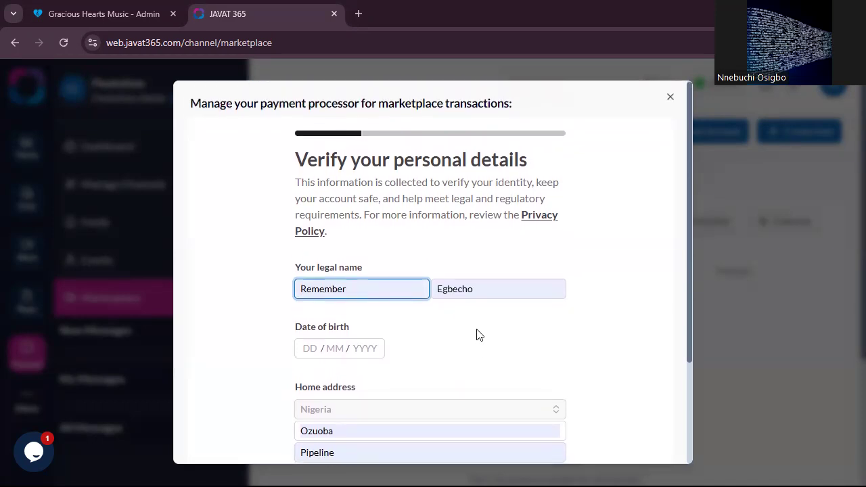
scroll(421, 369, "down", 3)
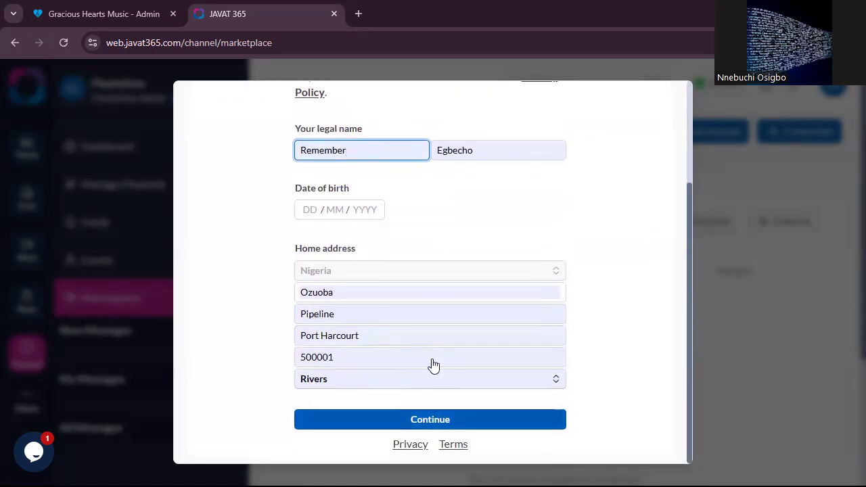
scroll(438, 252, "up", 3)
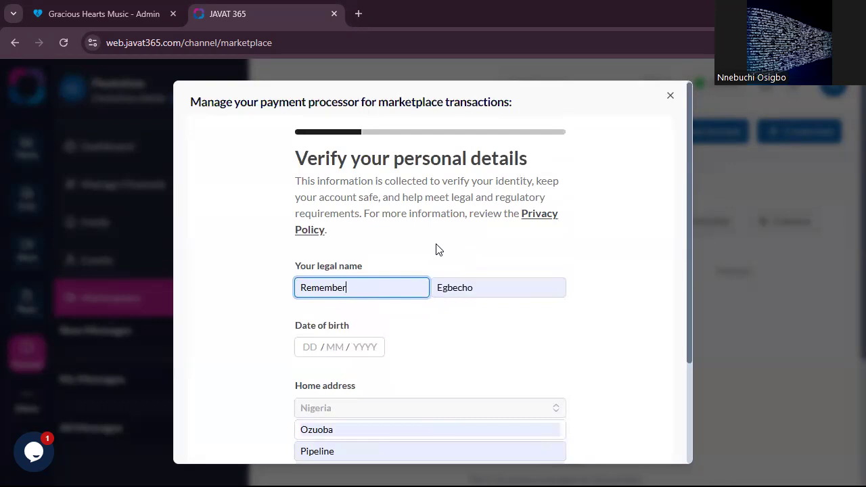
left_click(319, 352)
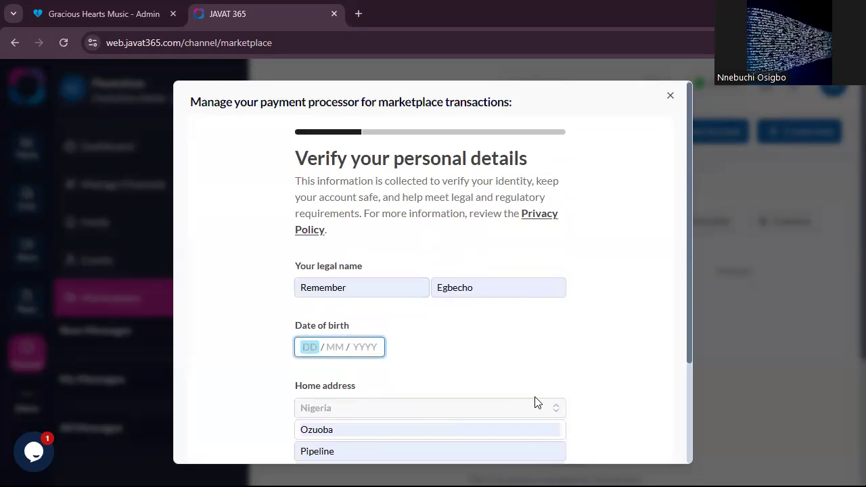
scroll(537, 400, "down", 3)
scroll(481, 271, "up", 3)
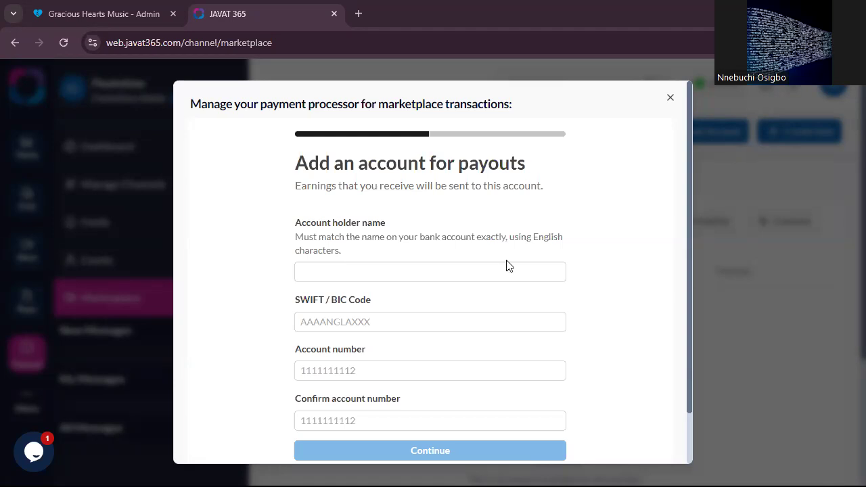
- Search Google in a new browser tab for "fidelity bank swift code" to find the payout account's SWIFT / BIC code
left_click(483, 273)
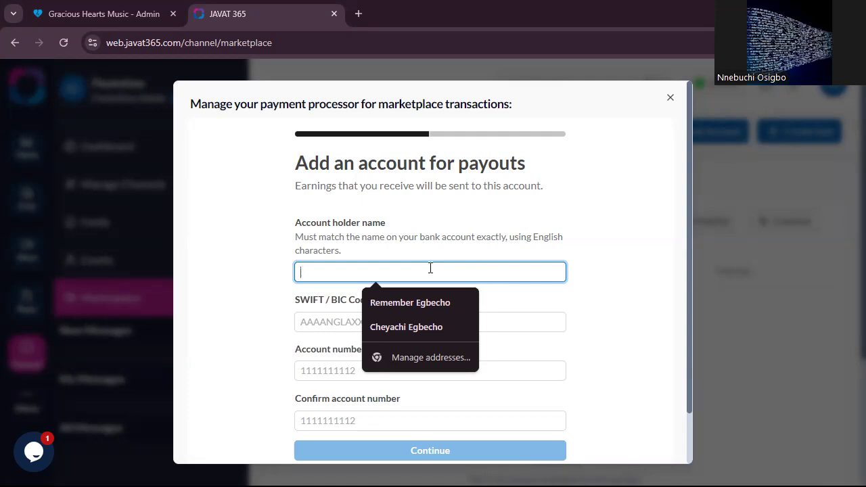
left_click(331, 323)
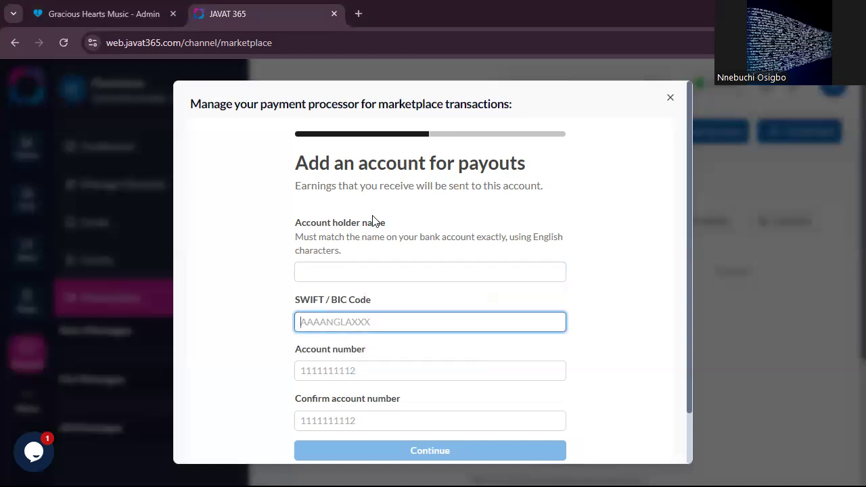
left_click(359, 14)
left_click(362, 41)
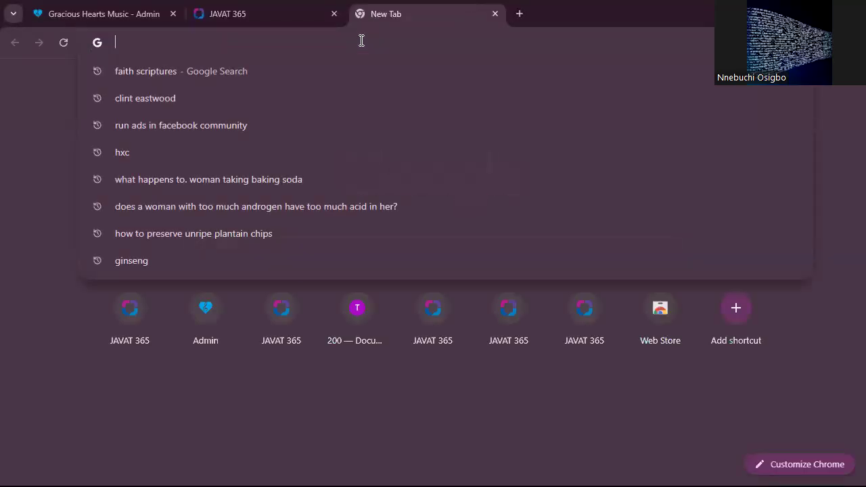
type("fiel")
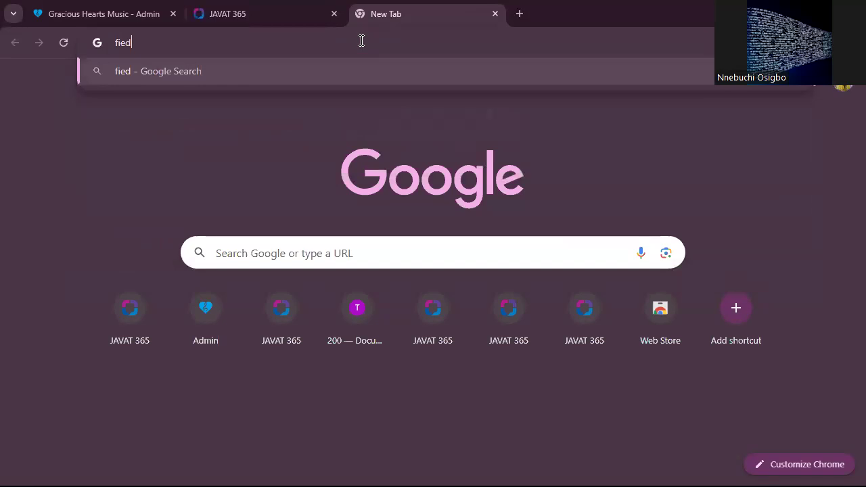
key("BackSpace")
key("BackSpace")
type("delity ")
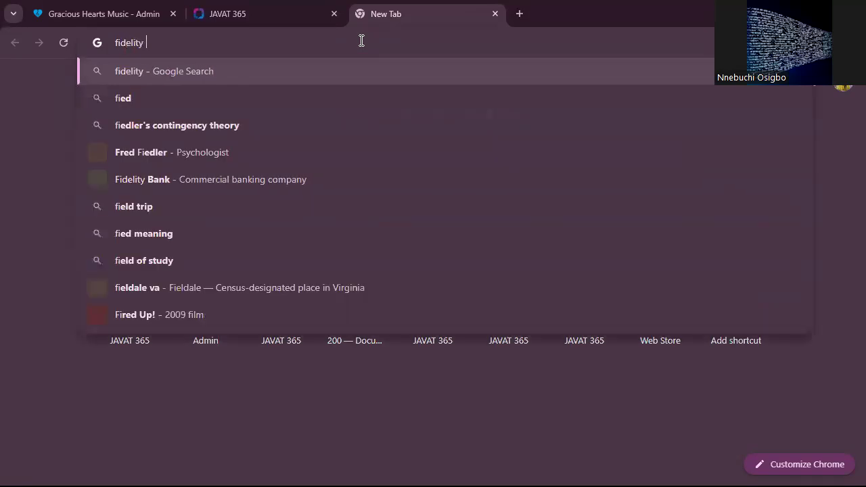
type("bank swift")
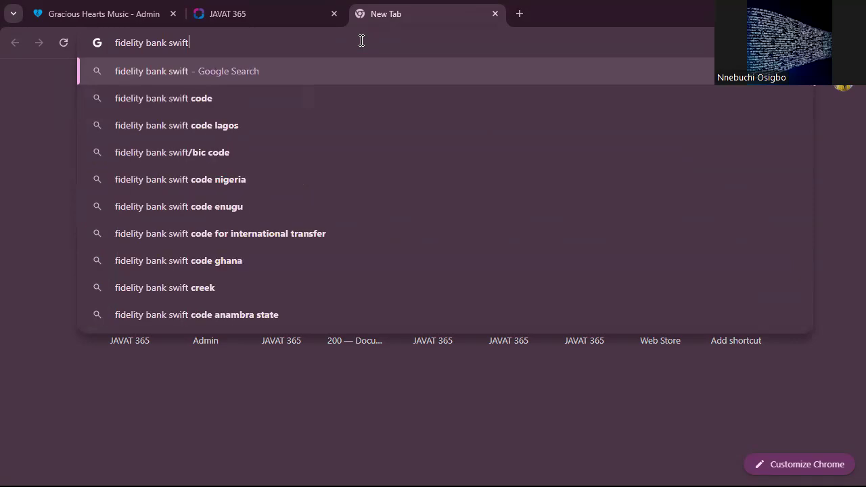
type(" code")
key("Return")
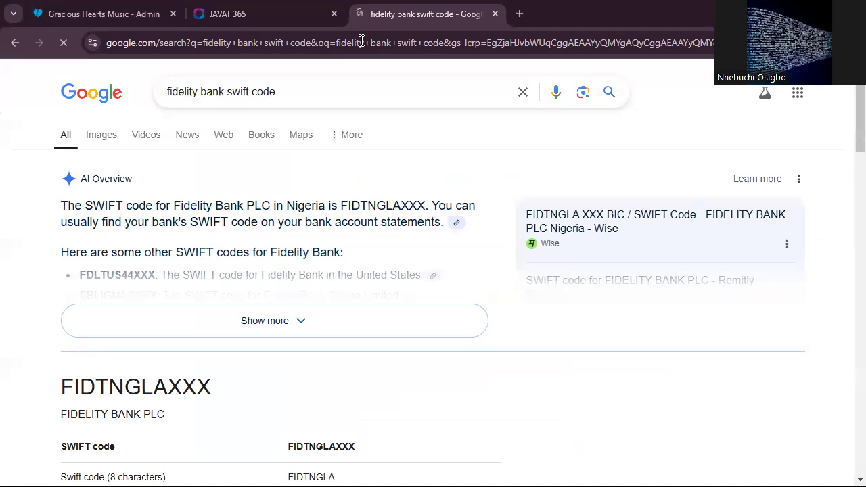
- Copy the SWIFT code FIDTNGLAXXX from the search results into the SWIFT / BIC Code of the JAVAT 365 payout account form
scroll(229, 397, "down", 1)
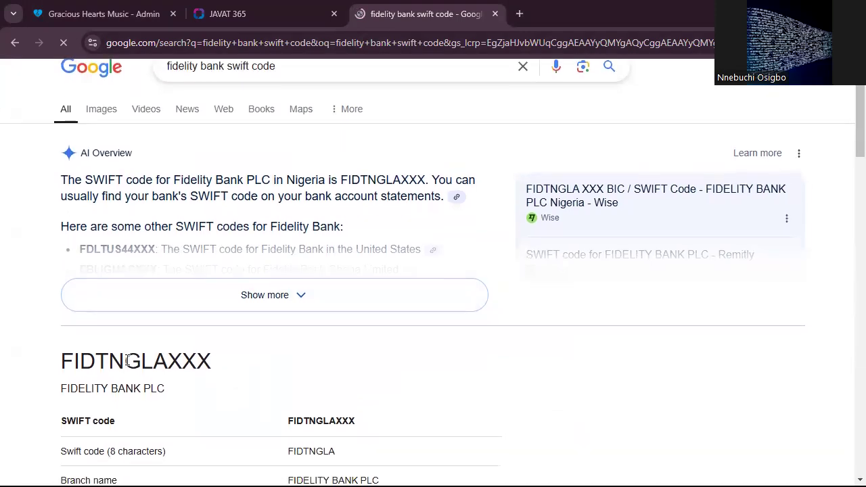
left_click_drag(64, 365, 211, 372)
key("ctrl+c")
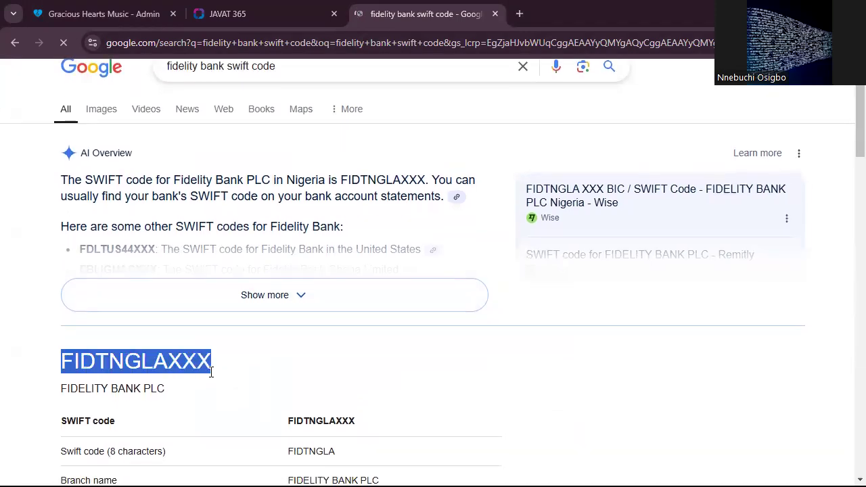
left_click(288, 8)
key("ctrl+v")
left_click(366, 368)
left_click(356, 421)
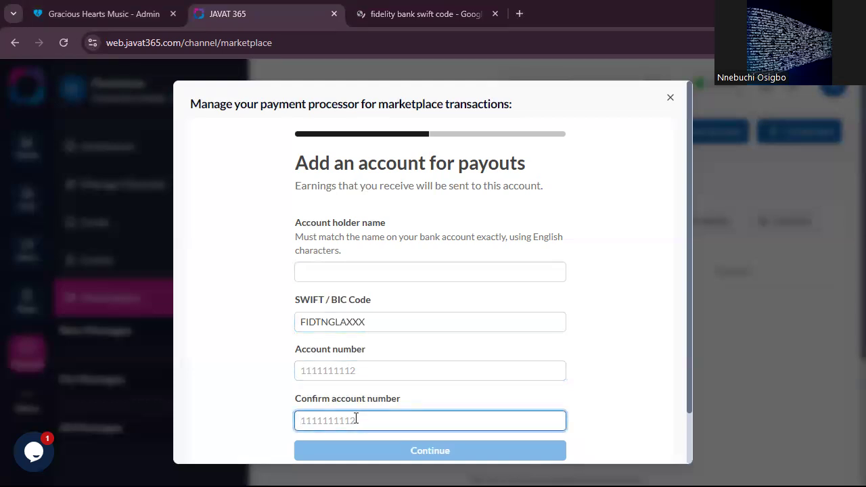
- Return to the Google results, search for "GT bank swift code" instead, and expand the AI Overview
left_click(466, 11)
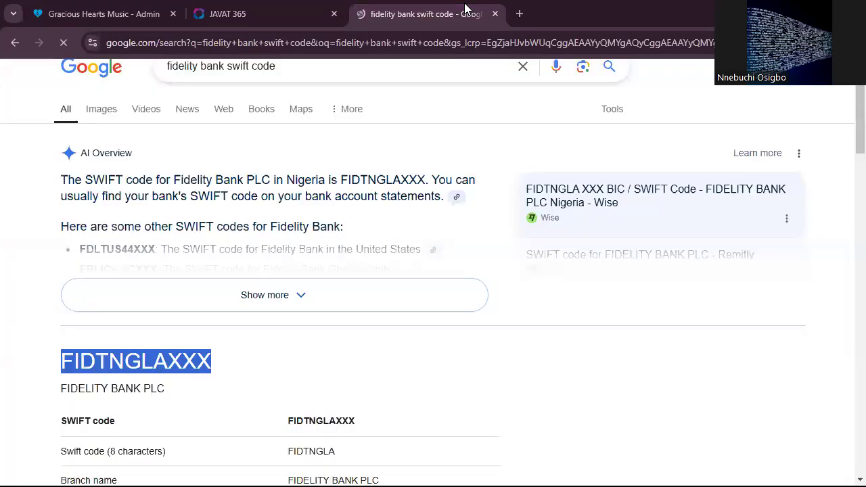
double_click(197, 66)
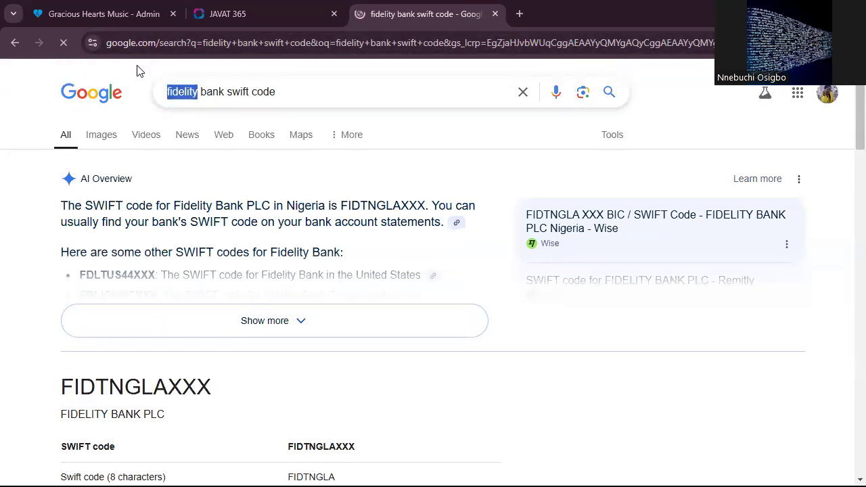
type("GTB")
key("BackSpace")
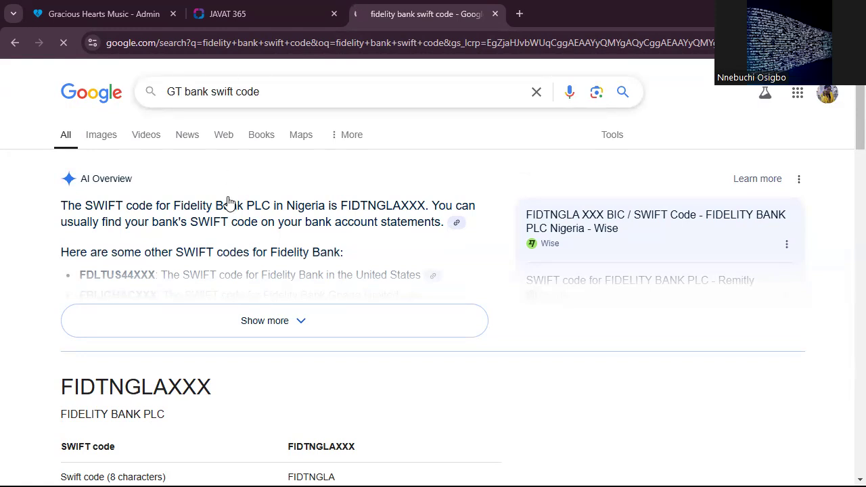
scroll(227, 202, "down", 2)
scroll(228, 203, "down", 1)
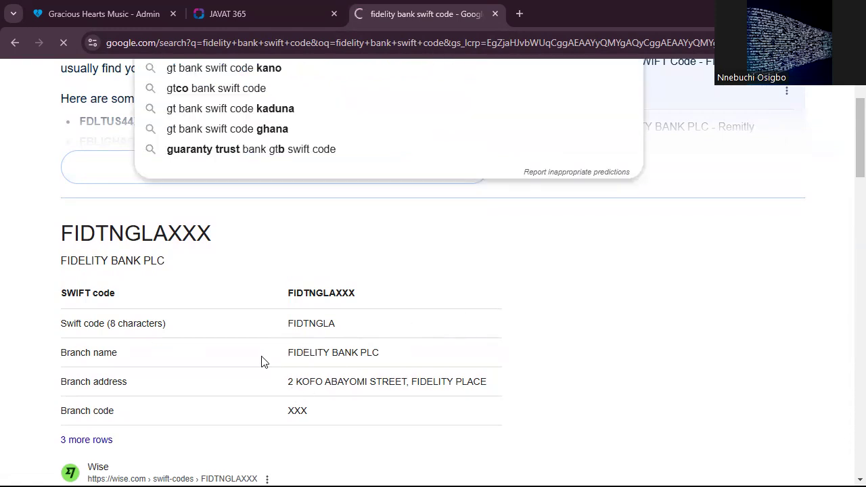
scroll(265, 362, "down", 1)
scroll(265, 362, "up", 3)
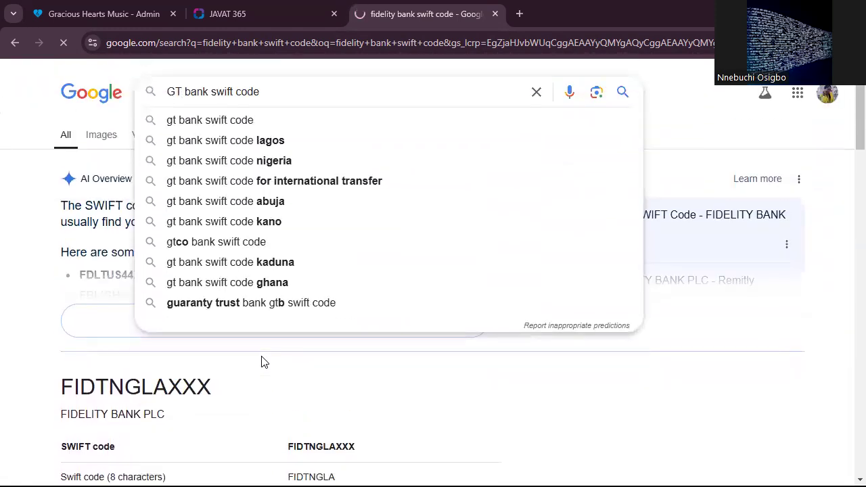
scroll(264, 362, "down", 1)
scroll(265, 363, "up", 1)
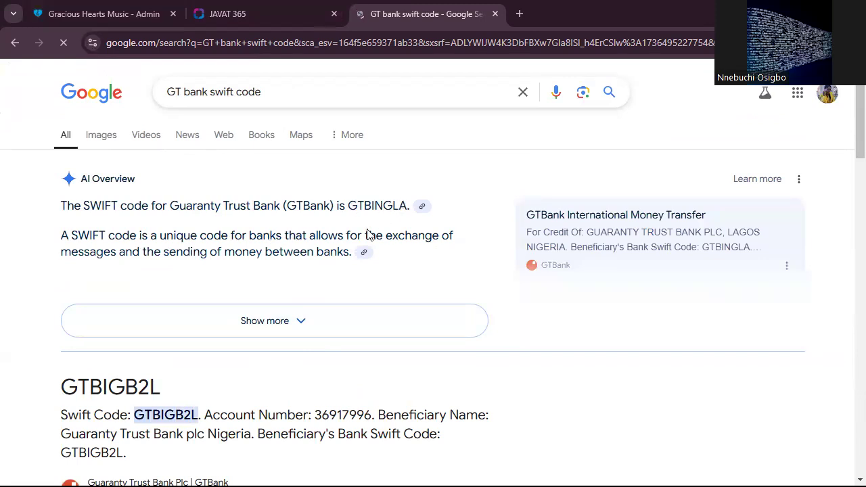
left_click(300, 325)
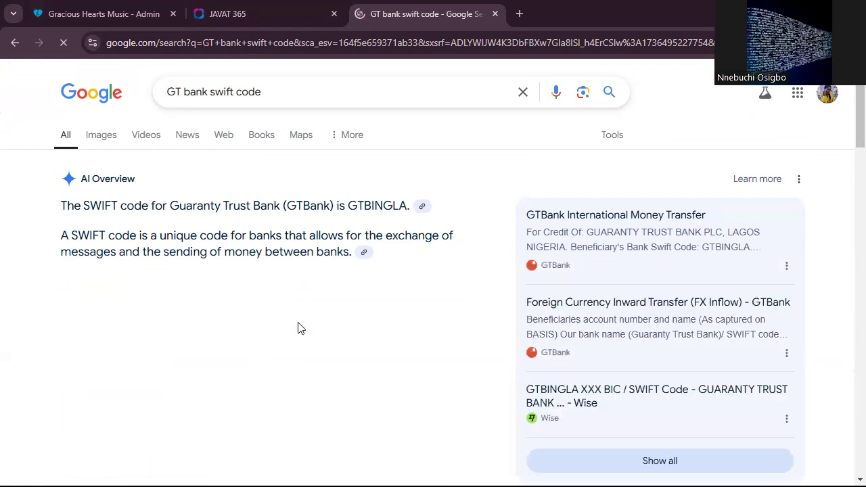
- Return to the JAVAT 365 payout form and remove the trailing XXX from the SWIFT / BIC Code
left_click(272, 20)
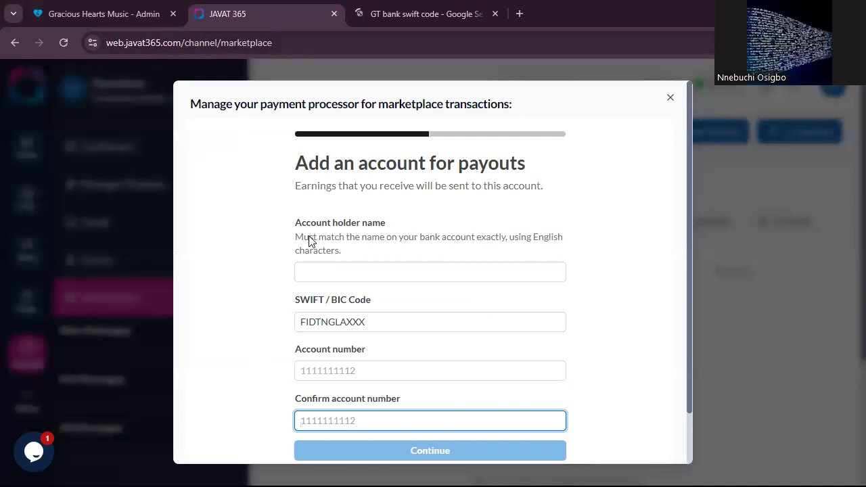
left_click(375, 323)
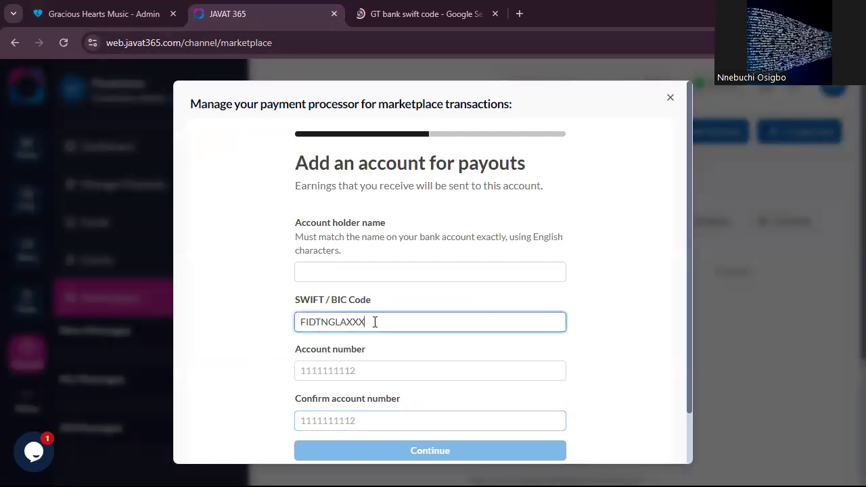
key("BackSpace")
key("BackSpace")
key("BackSpace")
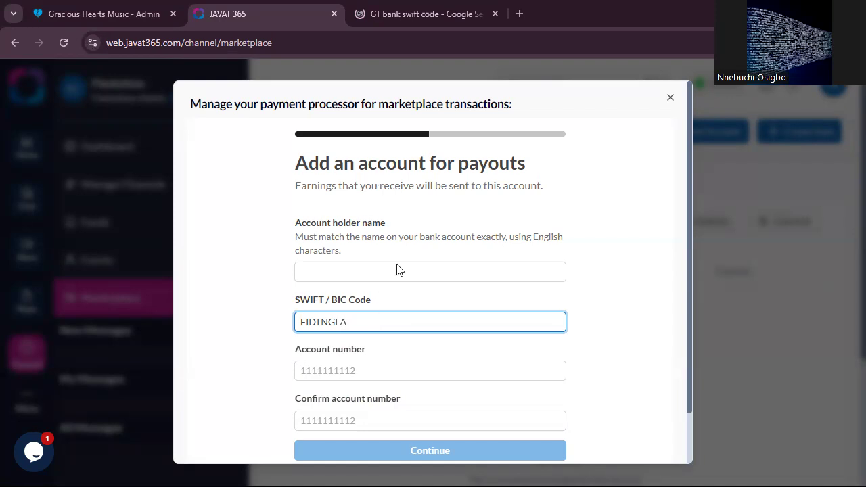
left_click(366, 273)
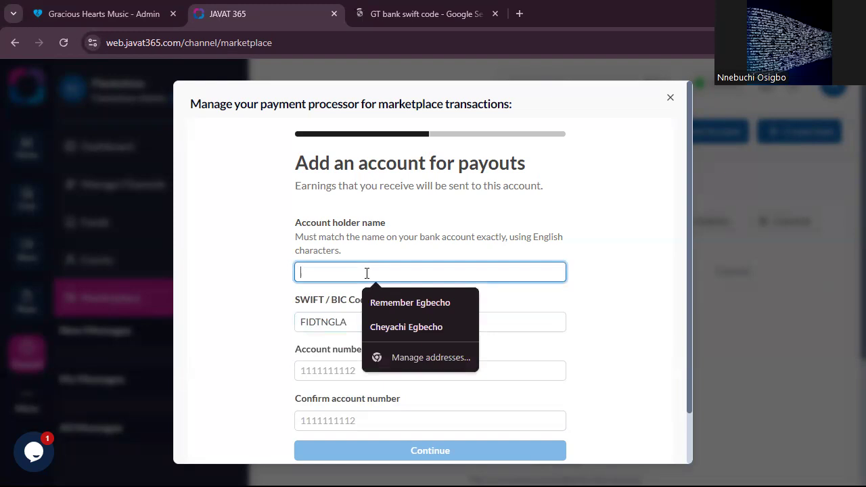
left_click(336, 323)
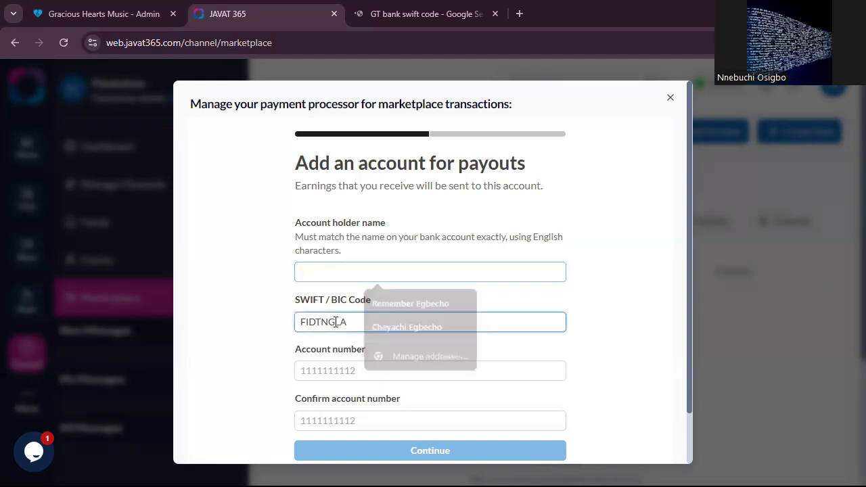
left_click(369, 323)
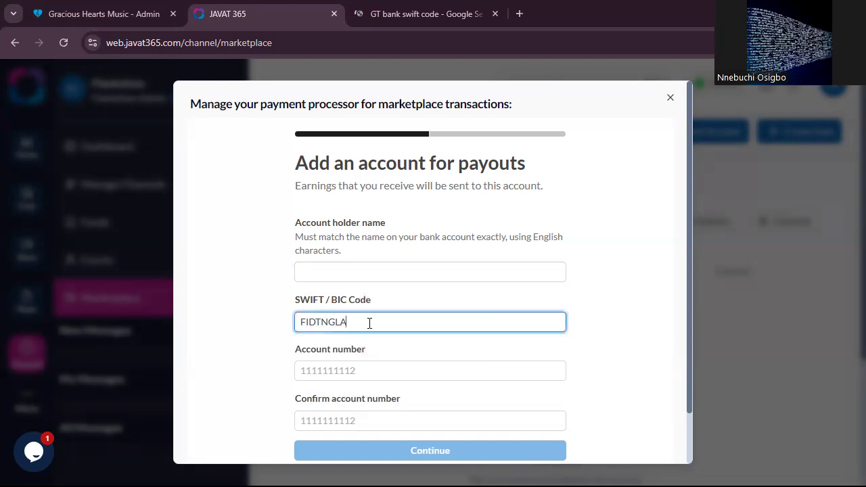
left_click(343, 371)
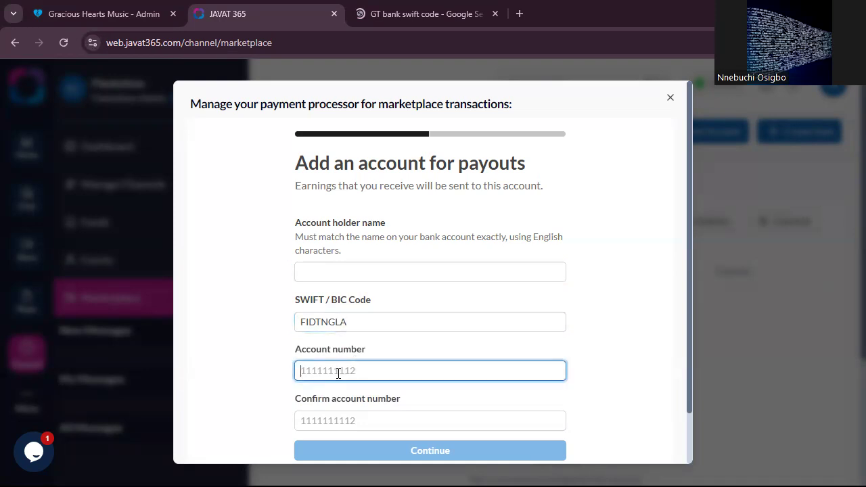
left_click(344, 415)
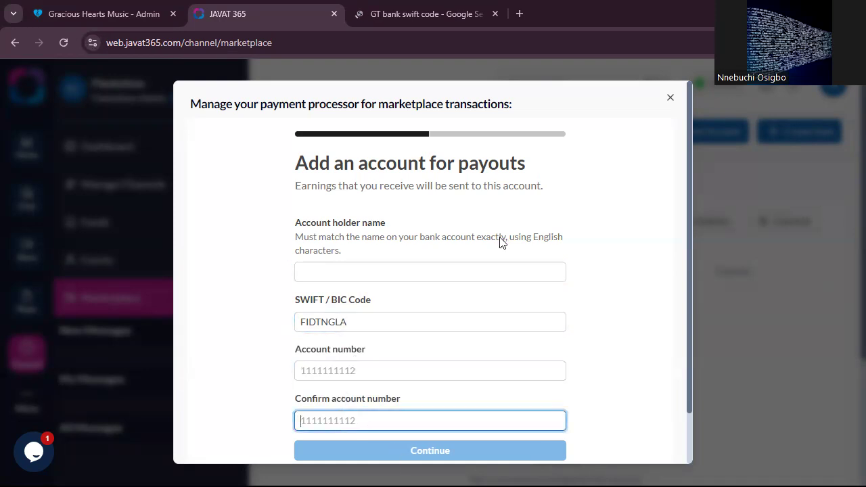
left_click(526, 57)
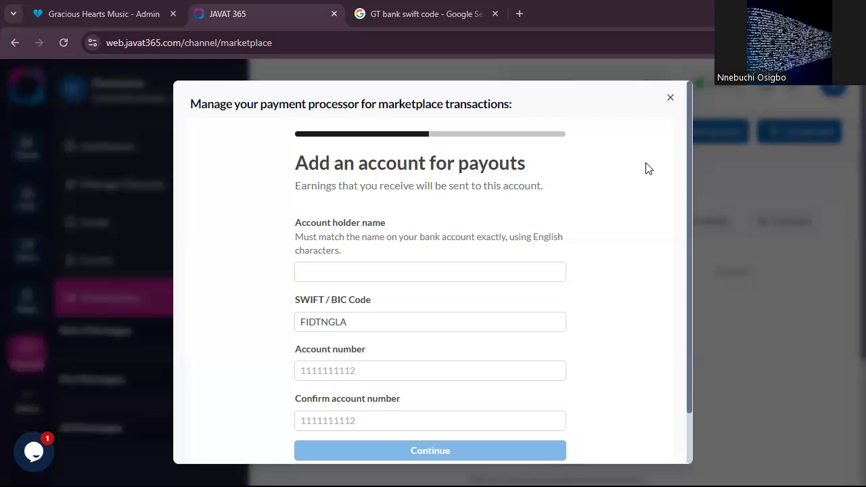
- Enter the account holder's full name in capital letters in the payout account form
left_click(490, 272)
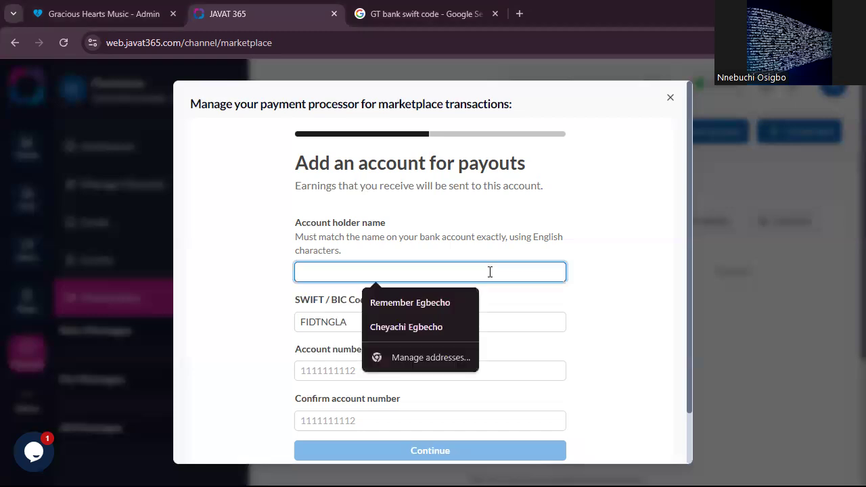
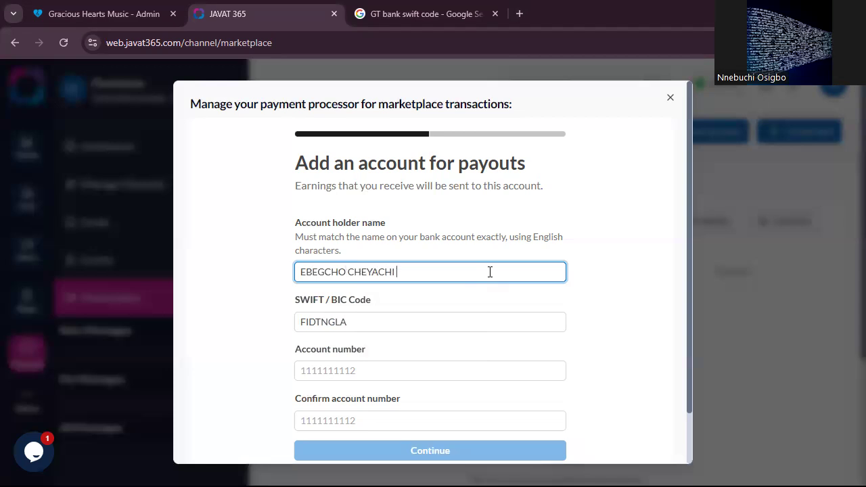
- Switch to the Google results and search for "fcmb bank swift code" instead
left_click(438, 13)
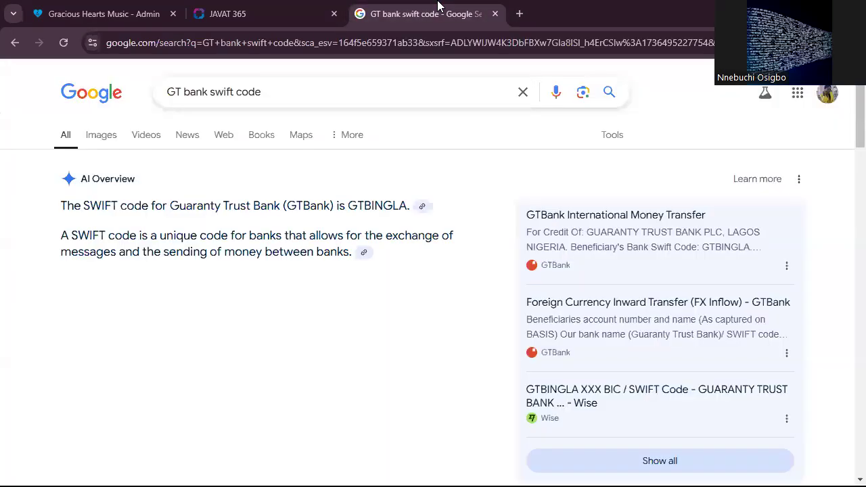
left_click_drag(183, 92, 141, 99)
type("F")
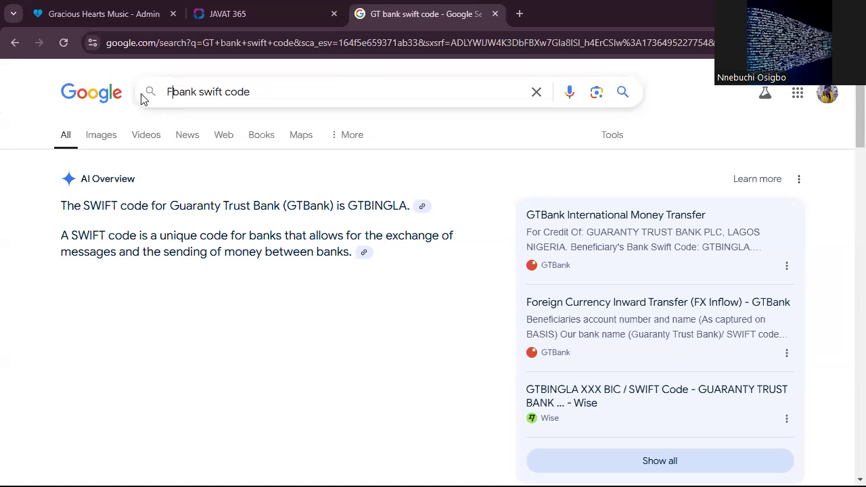
type("C")
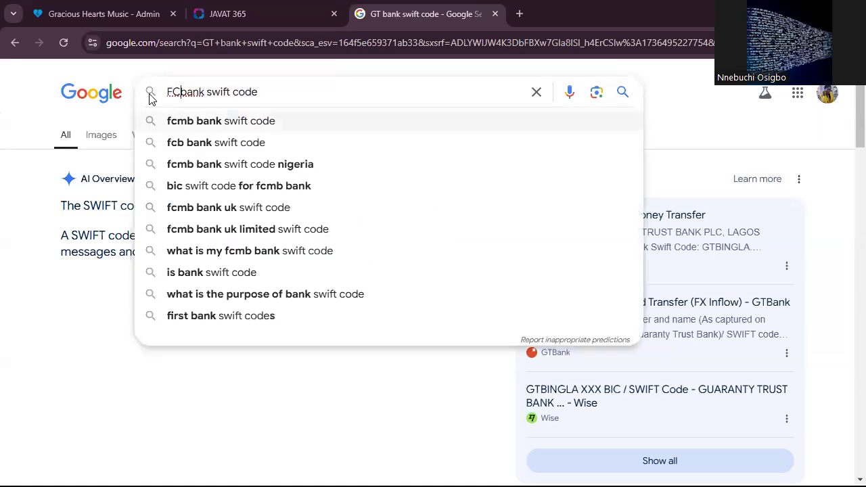
key("Down")
key("Return")
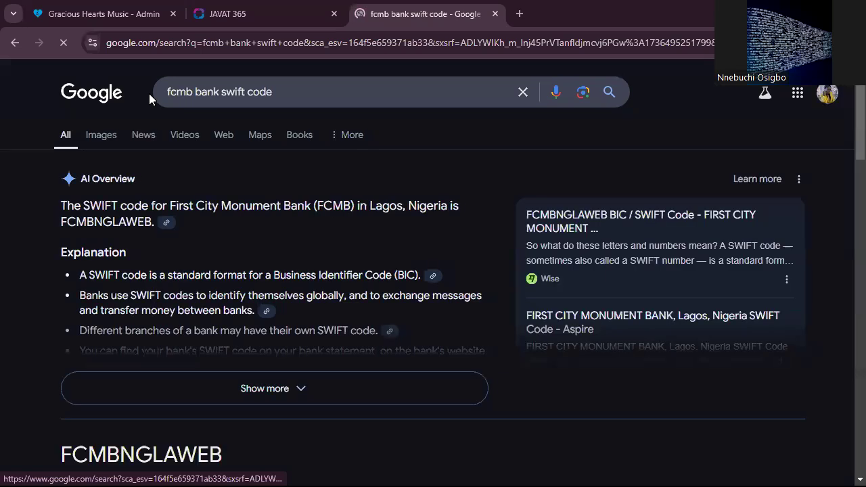
- Copy the SWIFT code FCMBNGLAWEB from the results and replace the SWIFT / BIC Code in the JAVAT 365 payout form with it
scroll(252, 237, "down", 1)
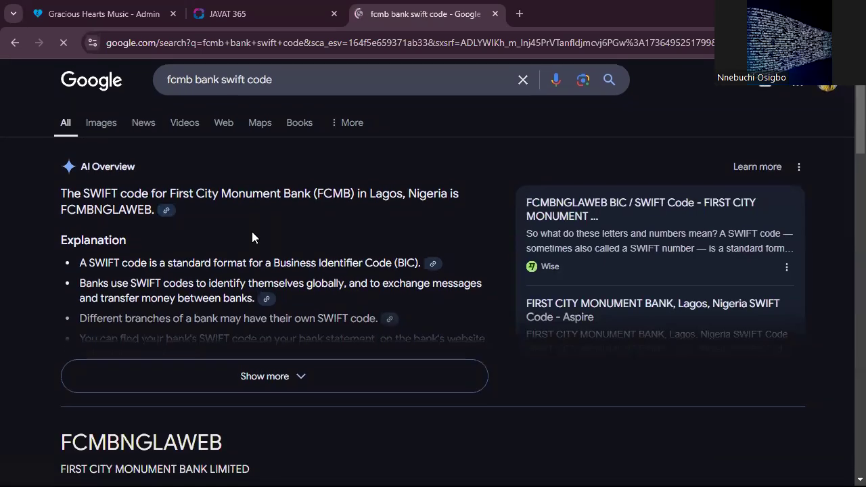
left_click_drag(60, 431, 230, 430)
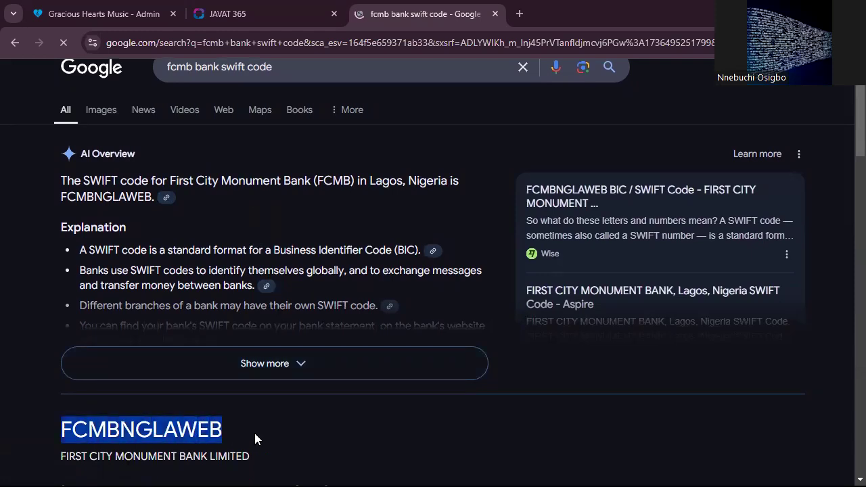
left_click(263, 12)
left_click(357, 316)
key("ctrl+a")
type("FCMBNGLAWEB")
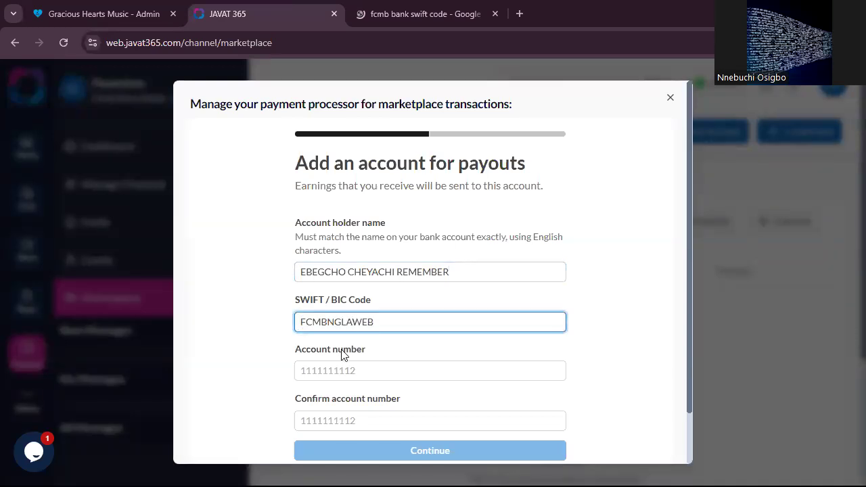
- Enter the bank account number for the payout account
left_click(341, 370)
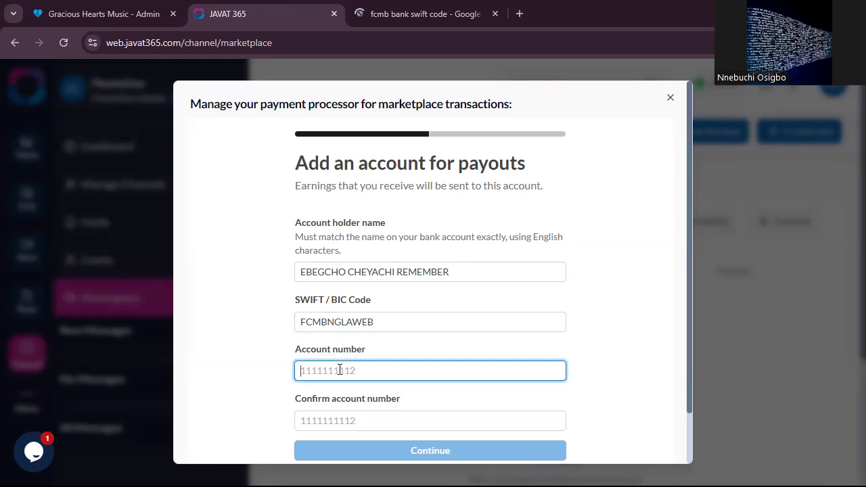
- Copy the account number into the confirmation field and continue to the review of the details
key("Left")
key("Left")
key("Left")
double_click(351, 371)
key("ctrl+c")
key("Tab")
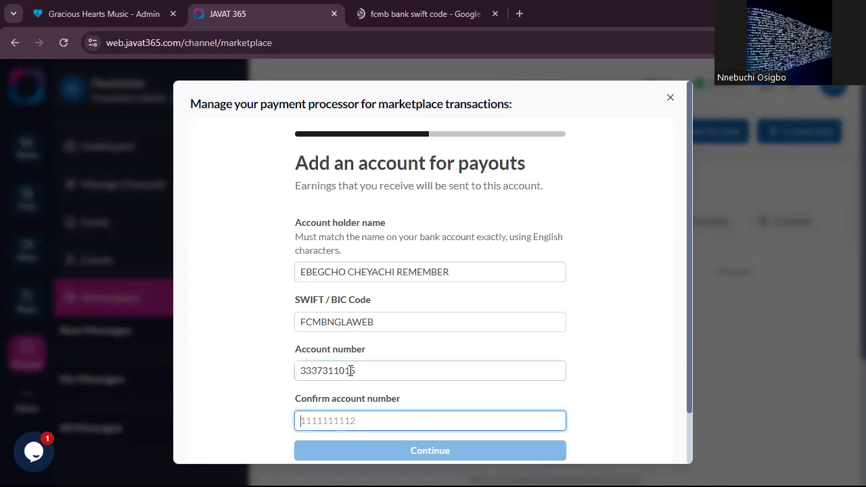
key("ctrl+v")
left_click(435, 451)
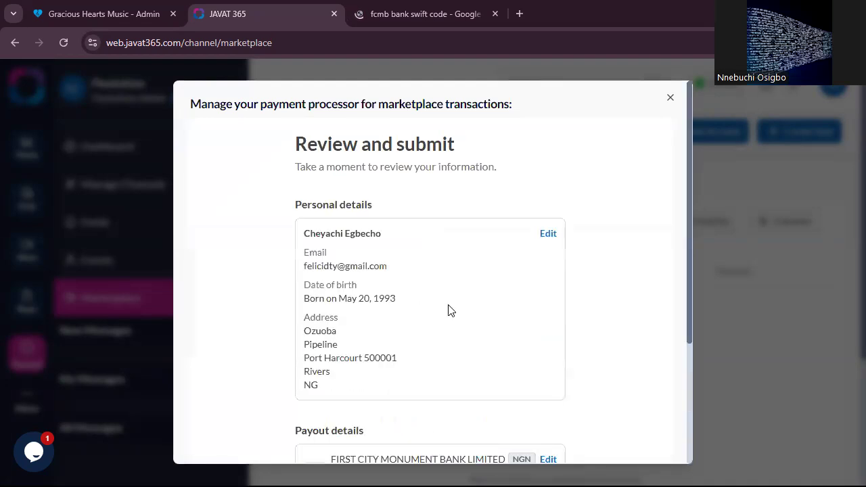
- Review the personal and payout details, then agree to the Recipient Agreement and submit the account
scroll(455, 310, "down", 2)
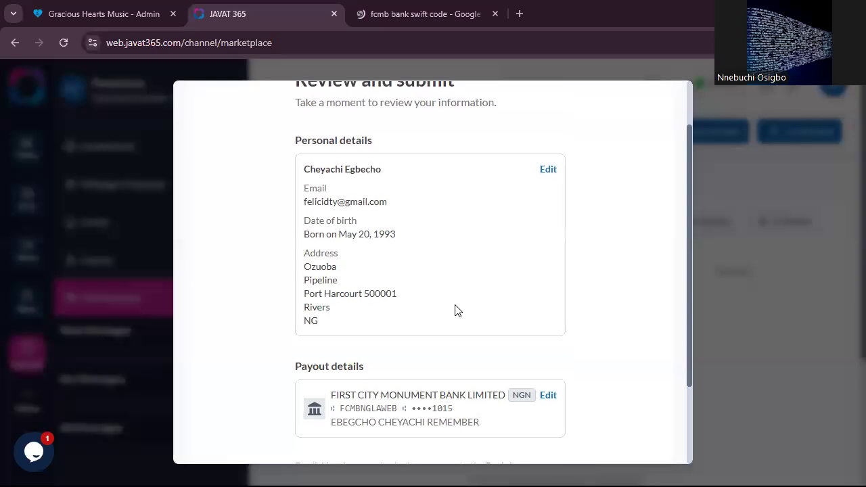
scroll(456, 310, "down", 2)
scroll(455, 310, "up", 3)
scroll(455, 310, "up", 1)
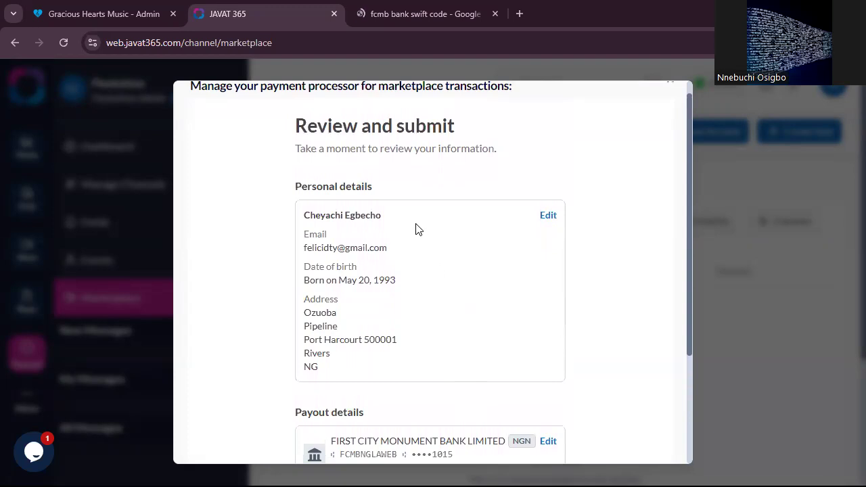
scroll(415, 302, "down", 2)
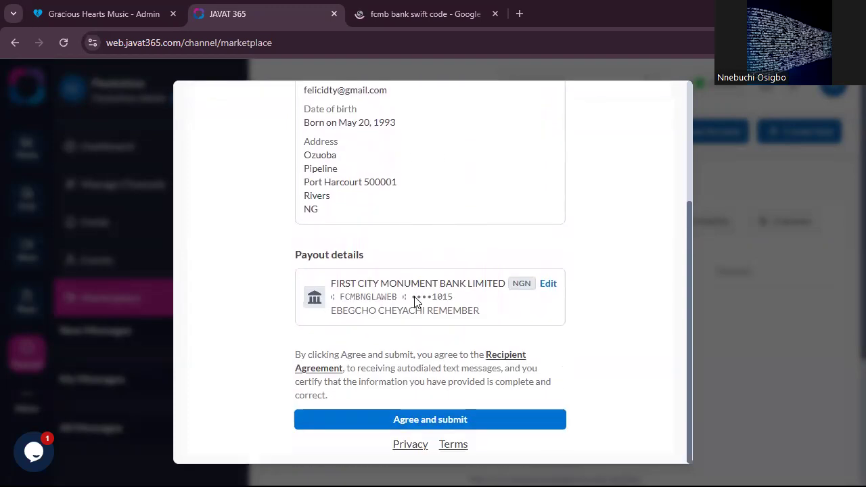
left_click(440, 421)
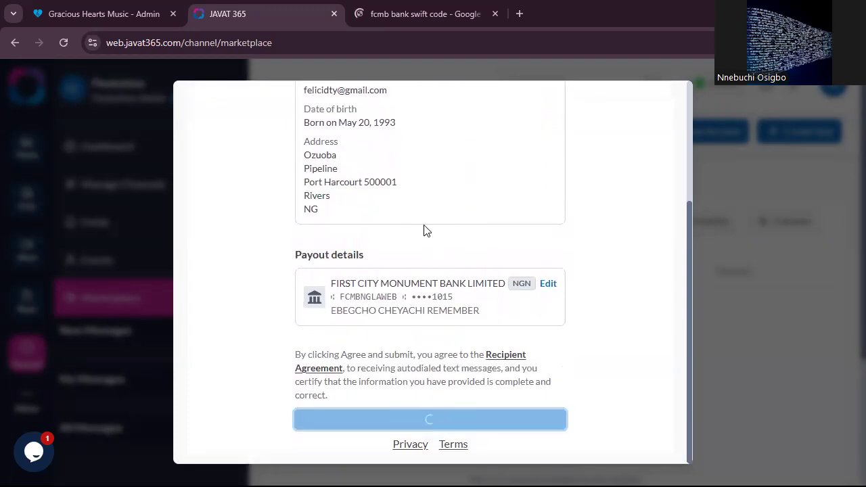
scroll(427, 225, "up", 2)
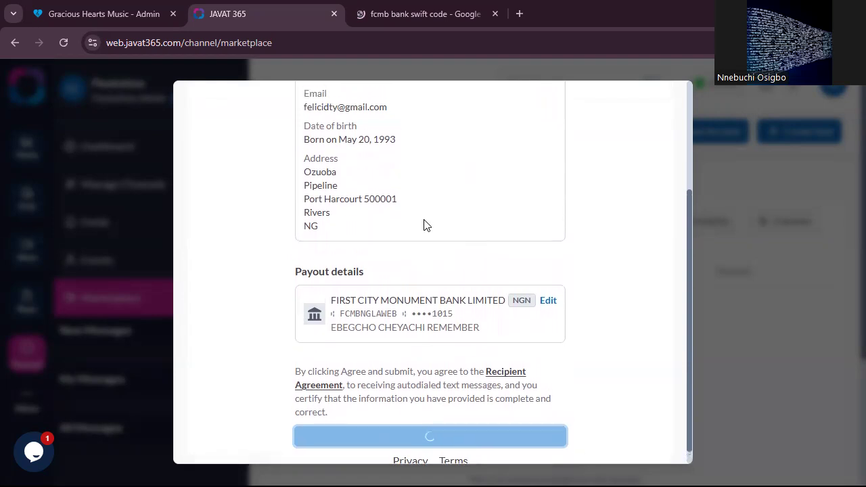
scroll(426, 225, "up", 1)
scroll(426, 225, "down", 2)
scroll(426, 225, "up", 2)
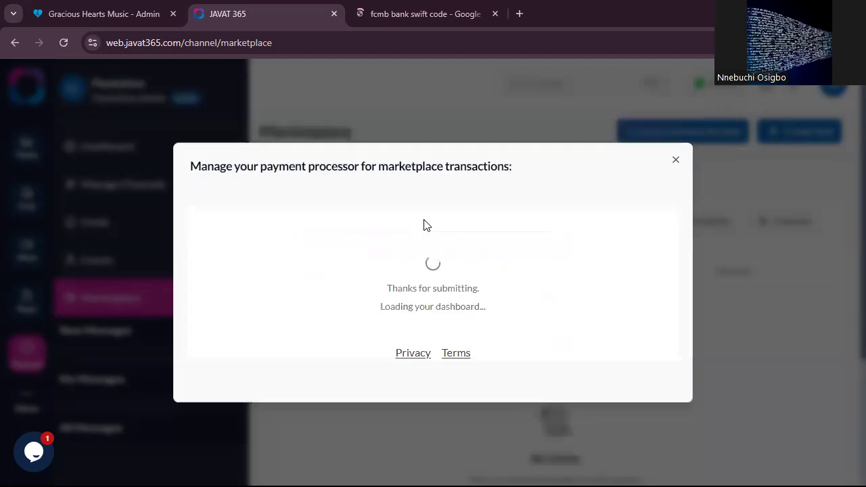